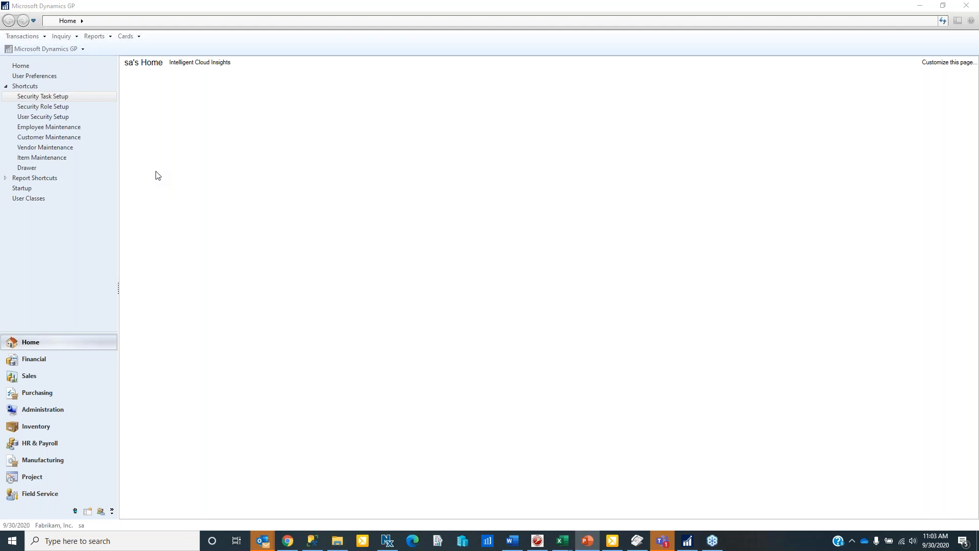
# - Open Security Task Setup from Shortcuts and choose DRAWER_HR_TERMINATION as the Task ID
pyautogui.click(48, 99)
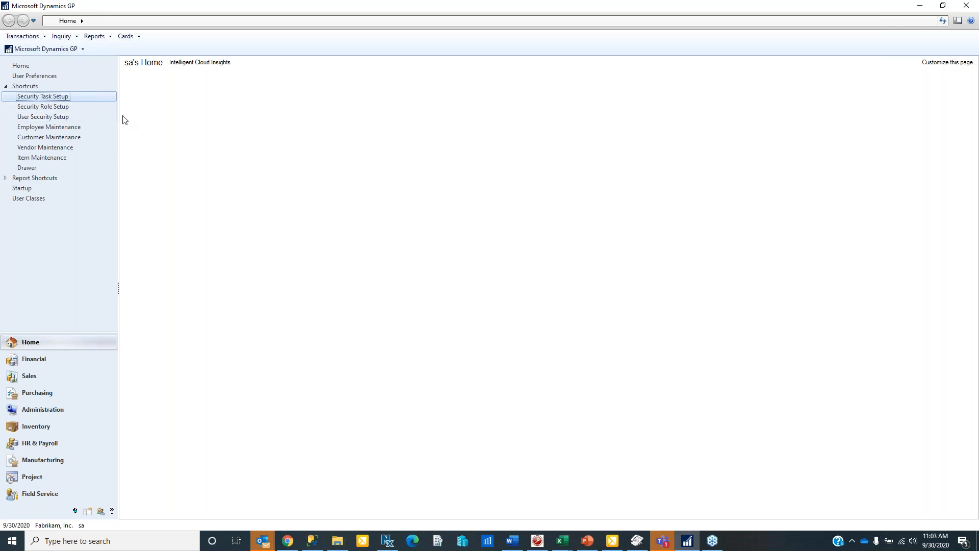
pyautogui.click(44, 96)
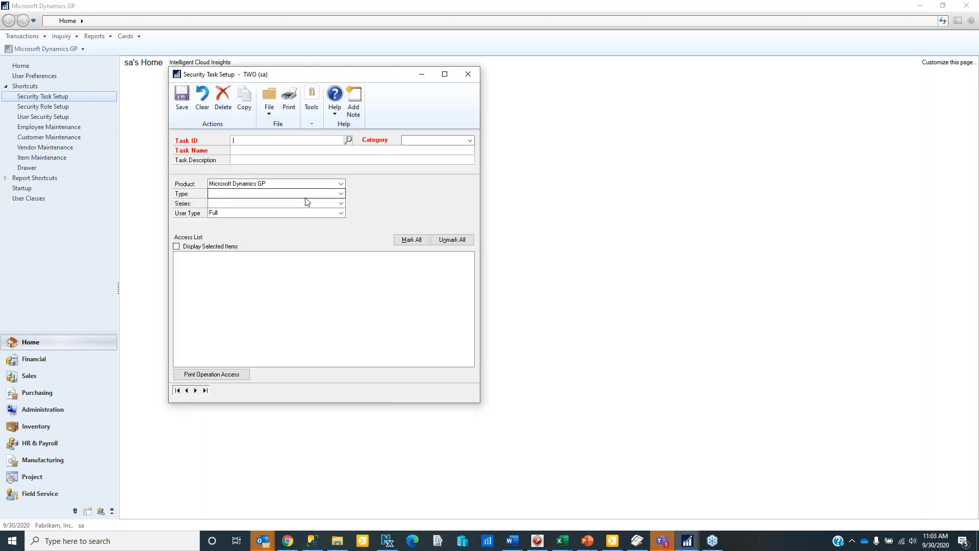
pyautogui.write('DR')
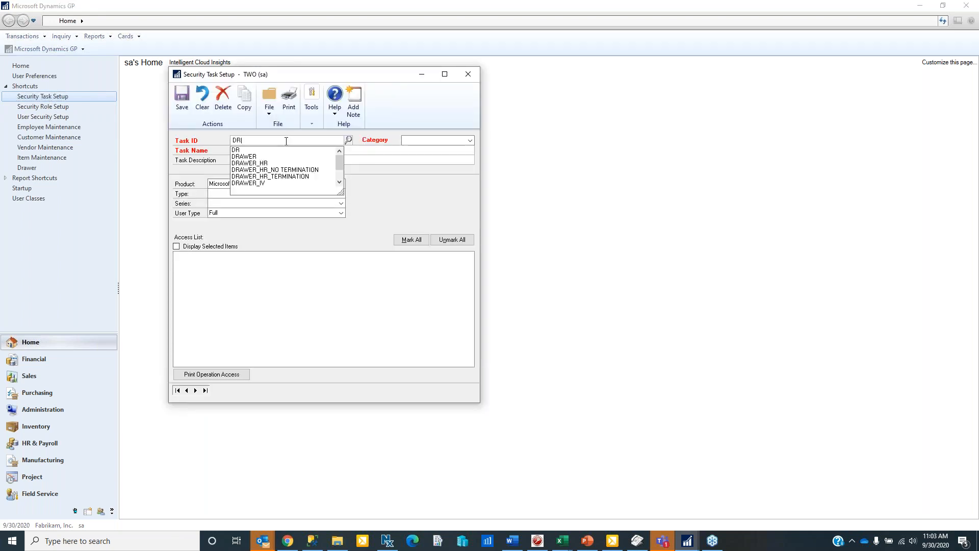
pyautogui.write('AWER')
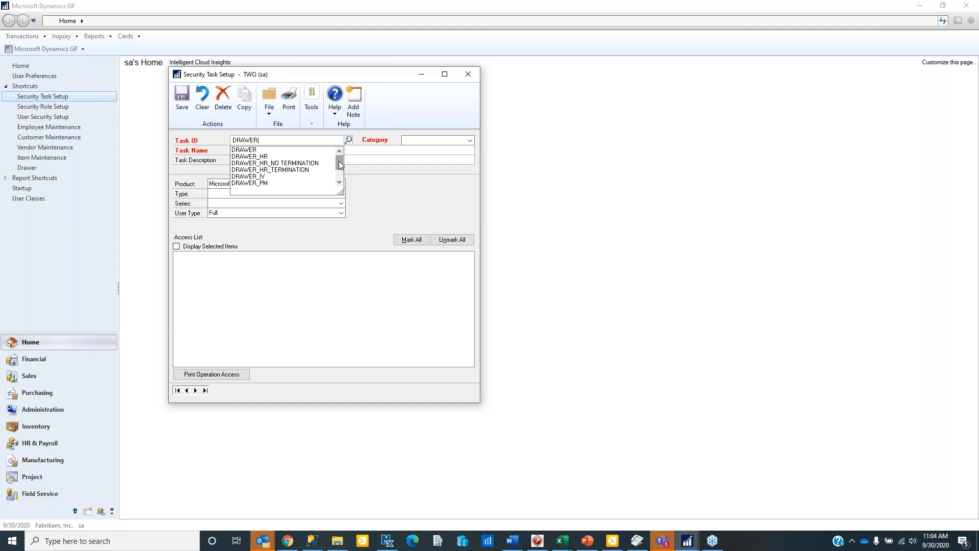
pyautogui.click(303, 170)
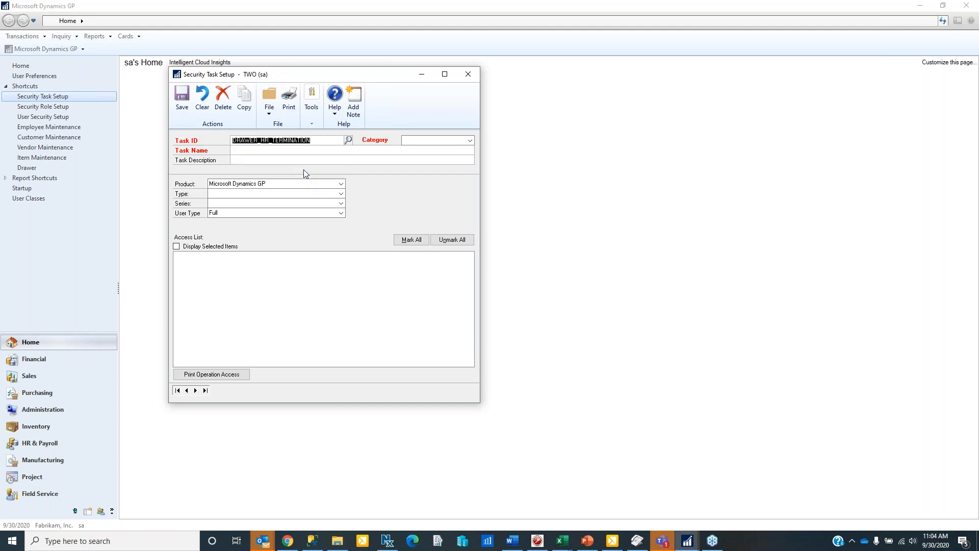
# - Load DRAWER_HR_TERMINATION and filter to Product Drawer, Type Files, Series Payroll, showing HR Folder 10 Red checked
pyautogui.press('Tab')
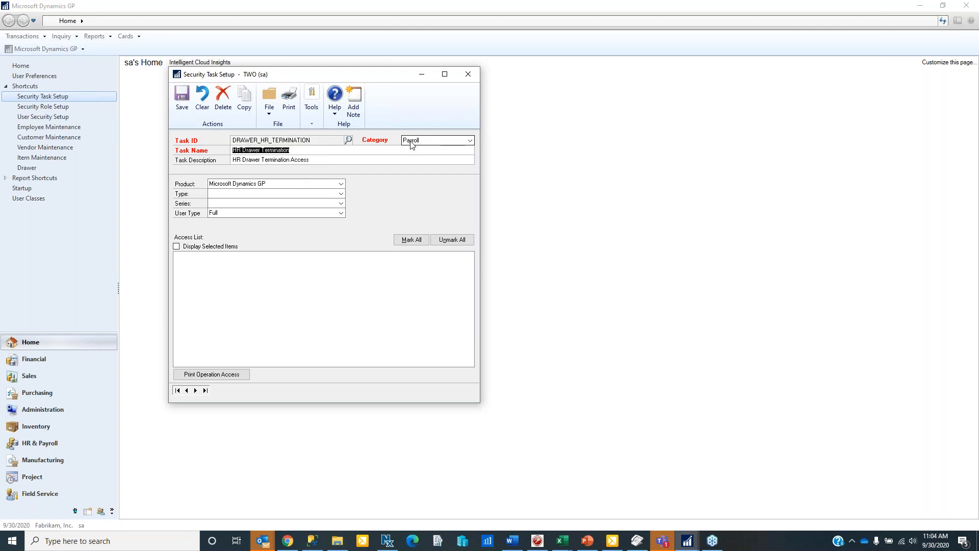
pyautogui.click(340, 194)
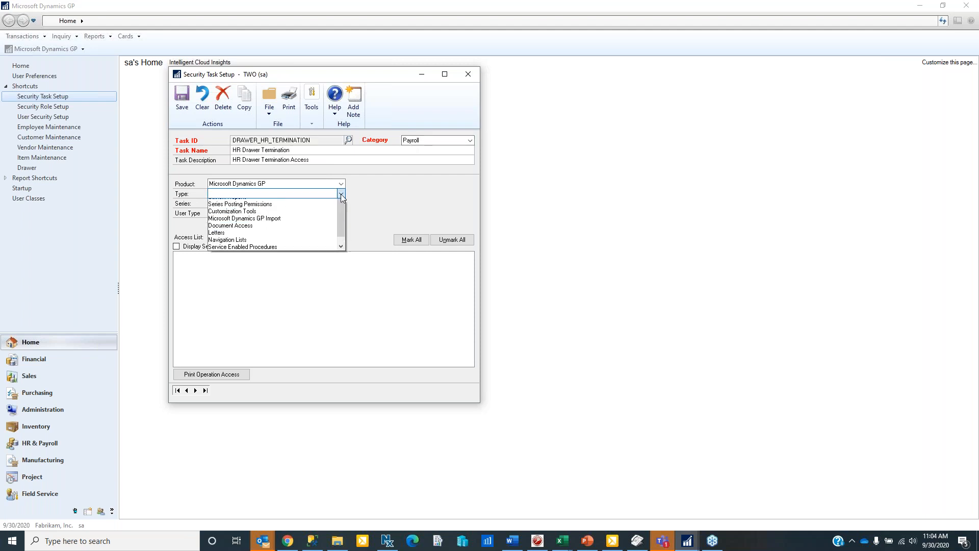
pyautogui.scroll(-2, 341, 263)
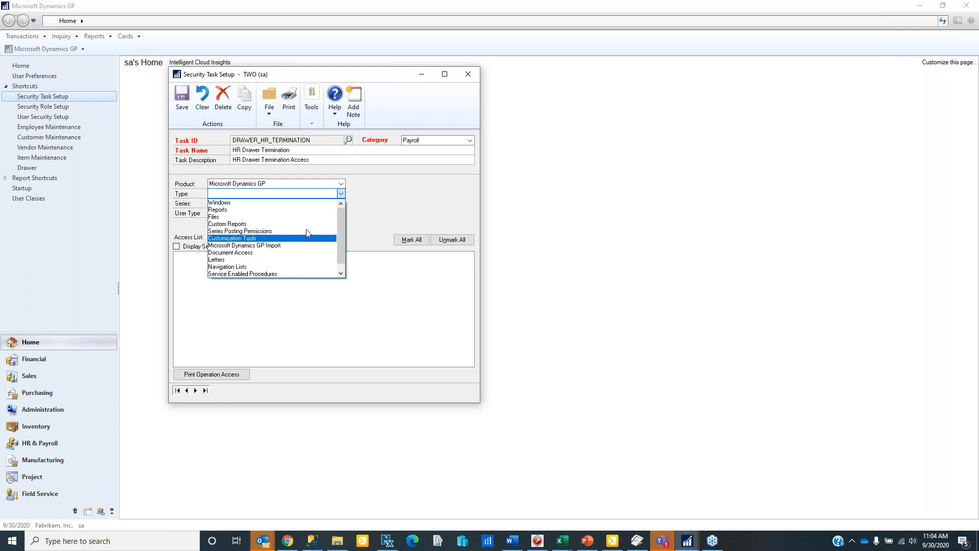
pyautogui.scroll(2, 306, 229)
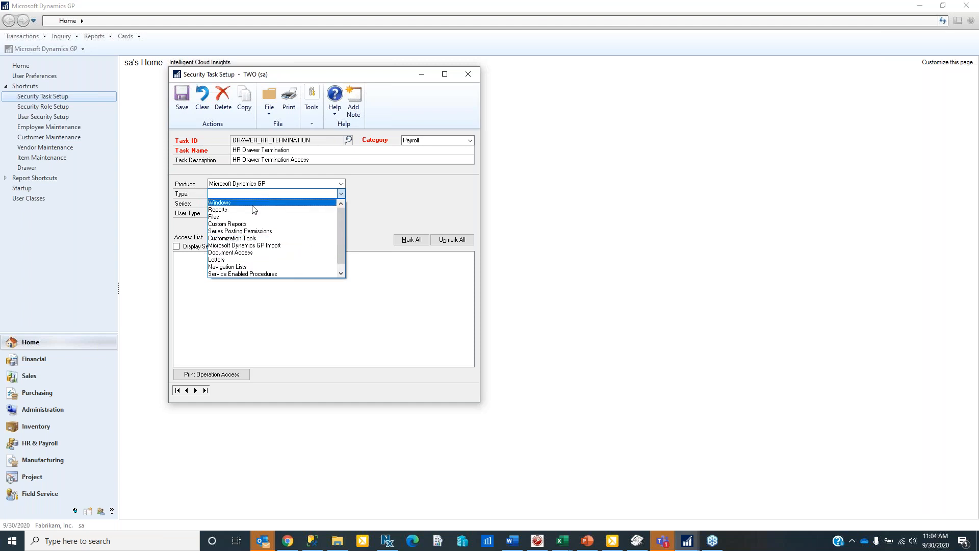
pyautogui.click(340, 184)
pyautogui.click(341, 183)
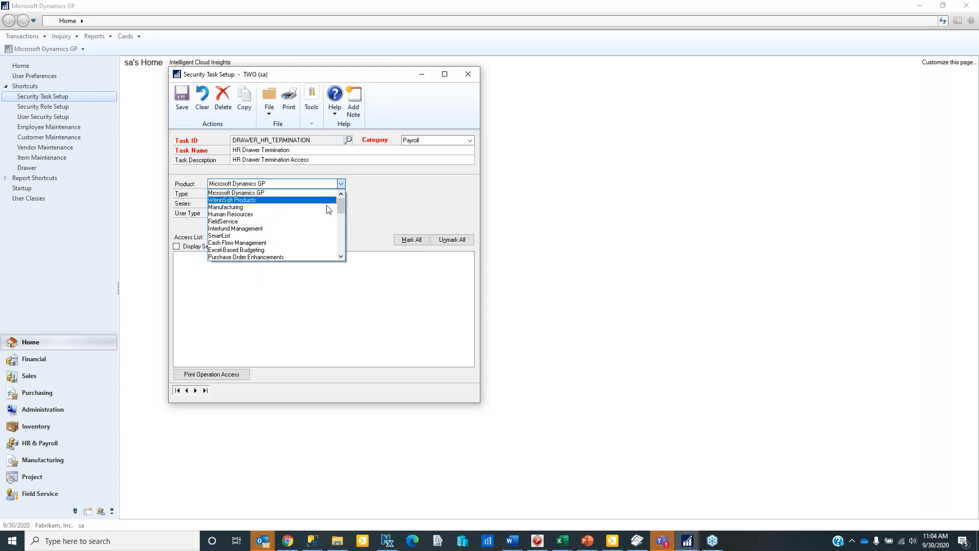
pyautogui.click(341, 243)
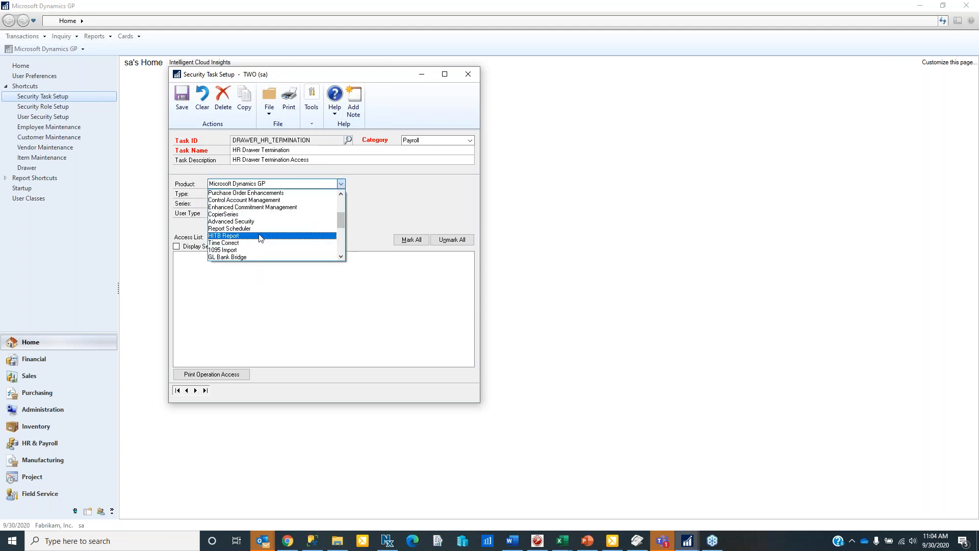
pyautogui.click(341, 244)
pyautogui.click(266, 200)
pyautogui.click(340, 194)
pyautogui.click(328, 217)
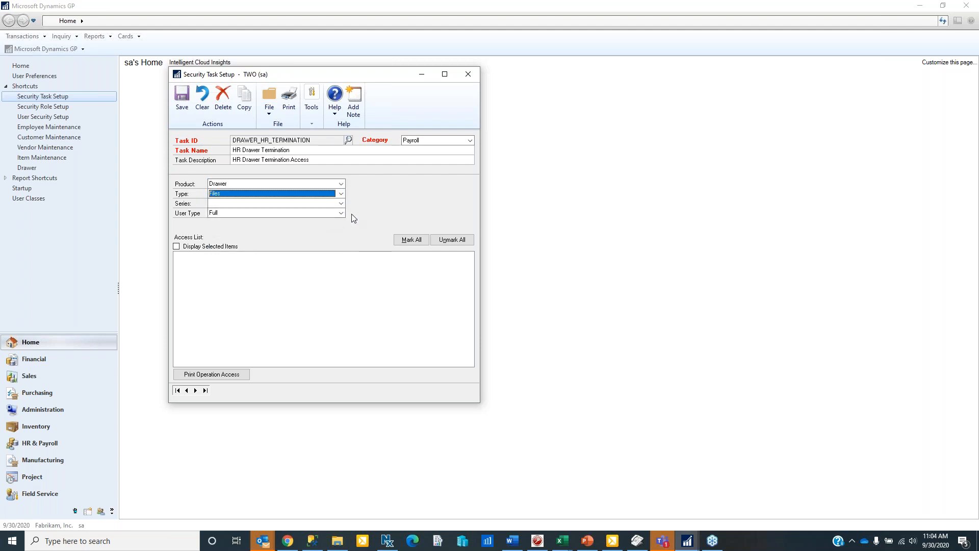
pyautogui.click(341, 204)
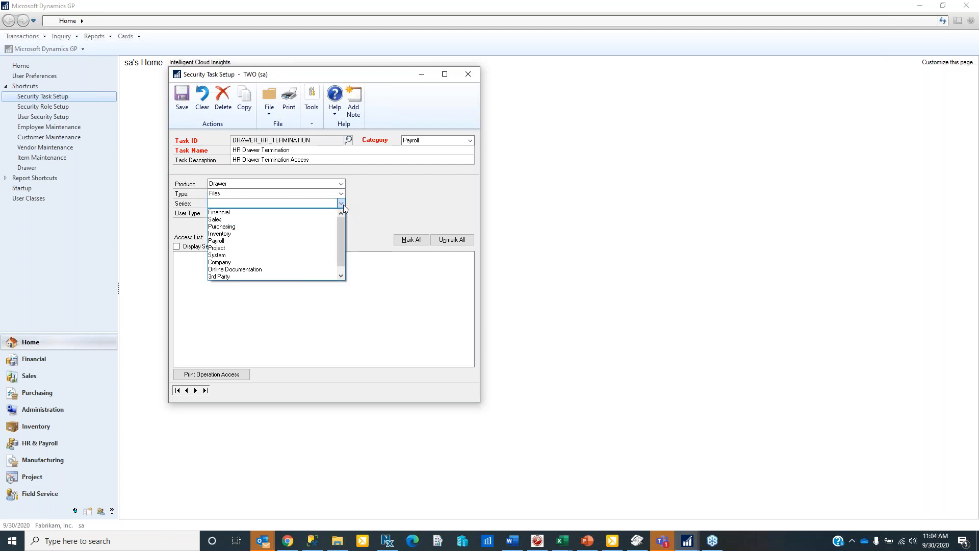
pyautogui.click(306, 243)
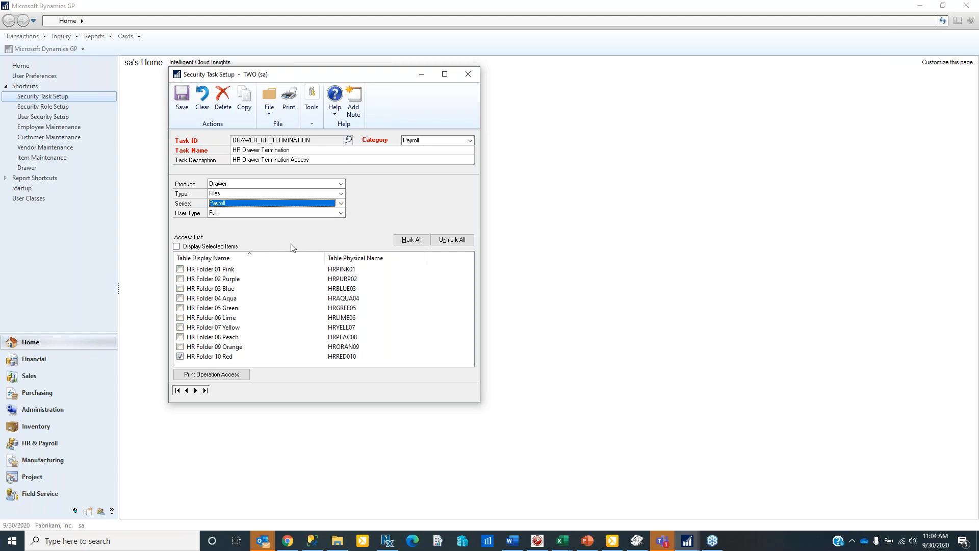
# - Check the security task lookup list for DRAWER_HR_TERMINATION, then close Security Task Setup
pyautogui.click(347, 140)
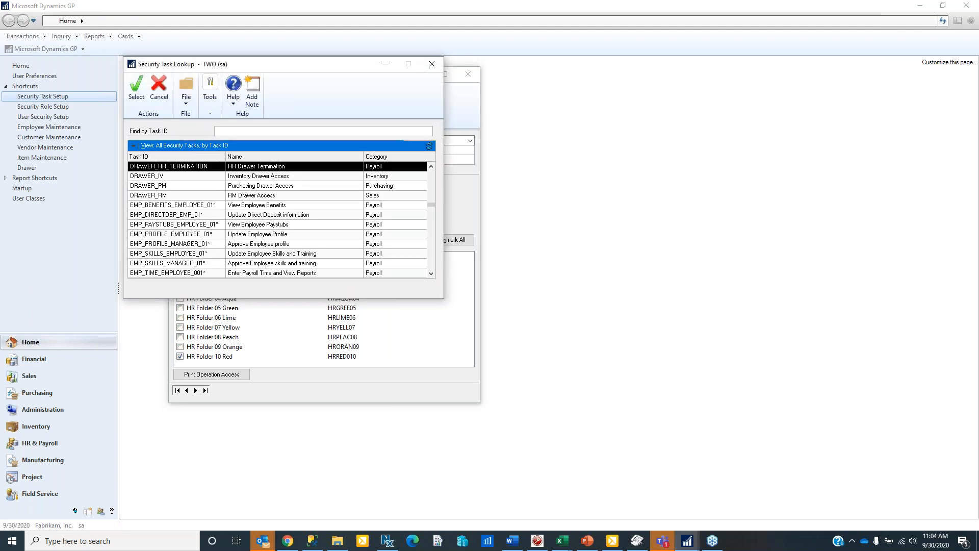
pyautogui.scroll(2, 317, 169)
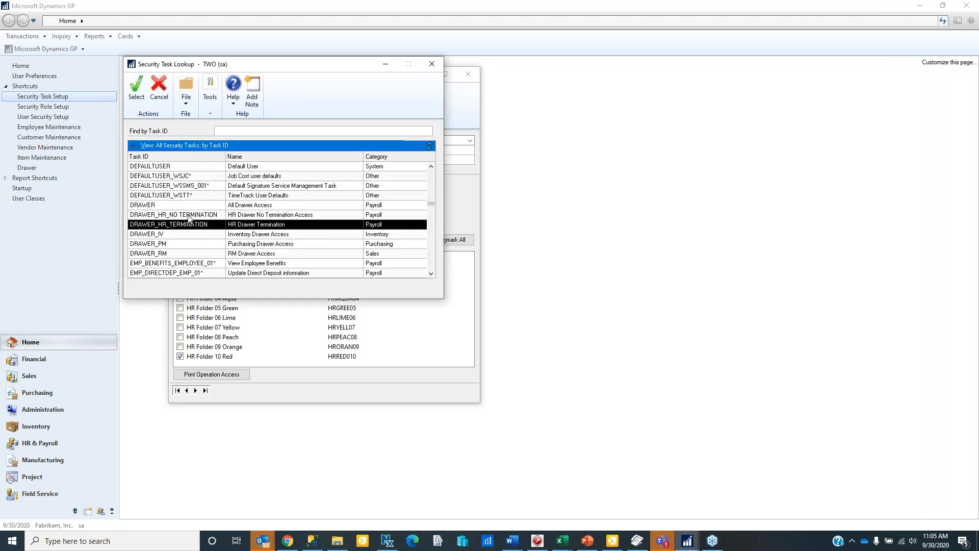
pyautogui.click(432, 63)
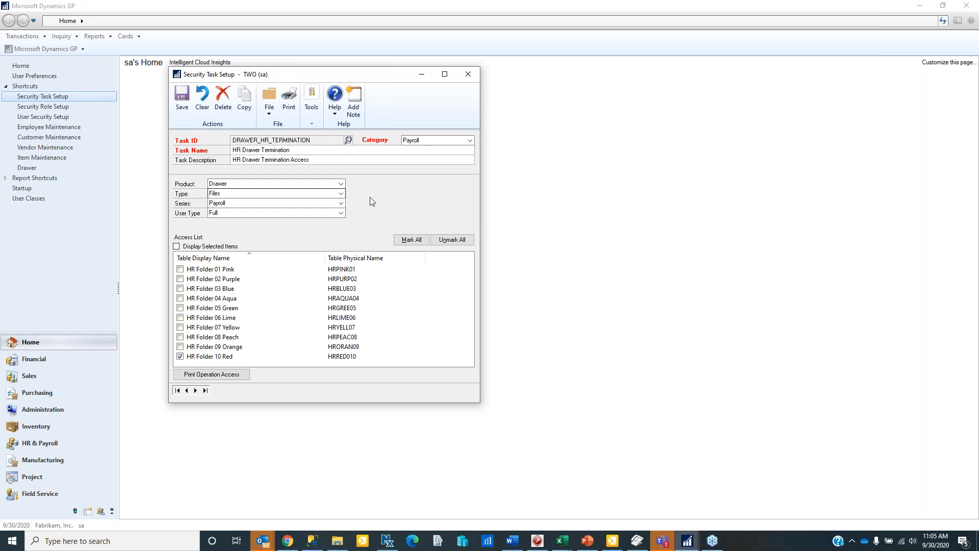
pyautogui.click(468, 74)
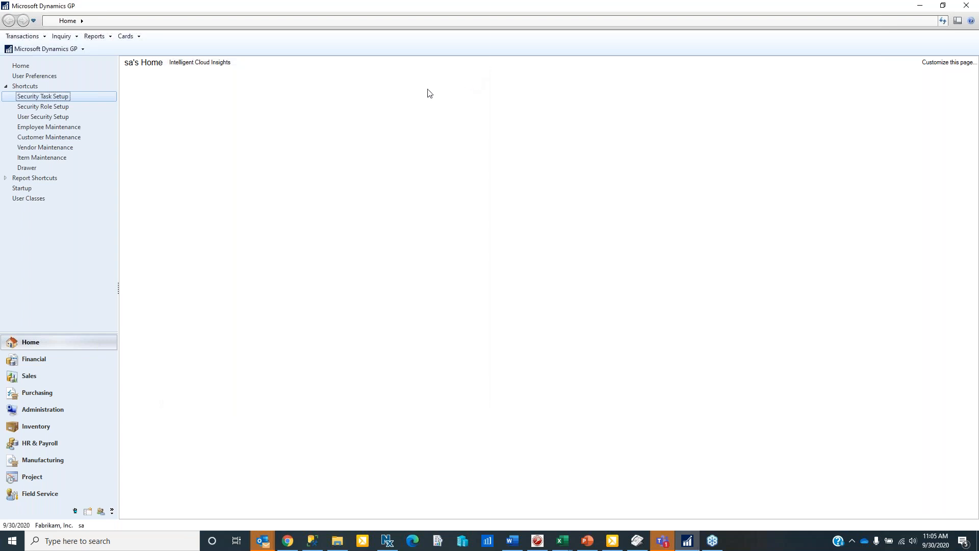
# - Open Security Role Setup and load the HR GENERALIST role from the role lookup
pyautogui.click(56, 108)
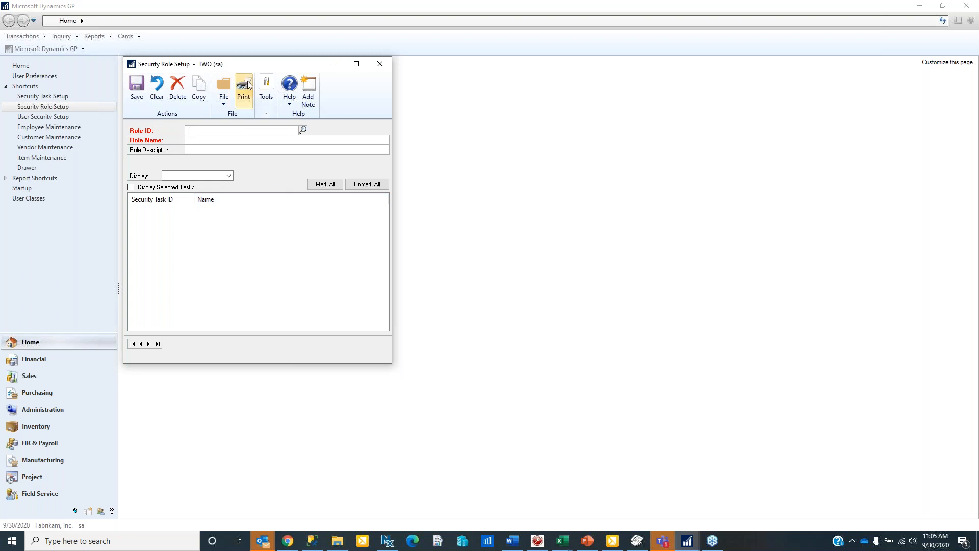
pyautogui.moveTo(240, 65); pyautogui.dragTo(282, 79)
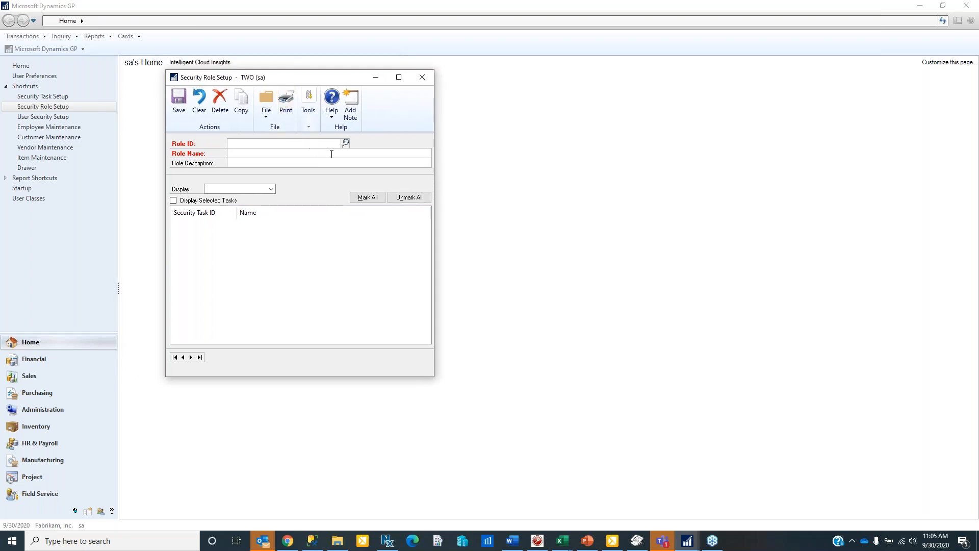
pyautogui.click(345, 144)
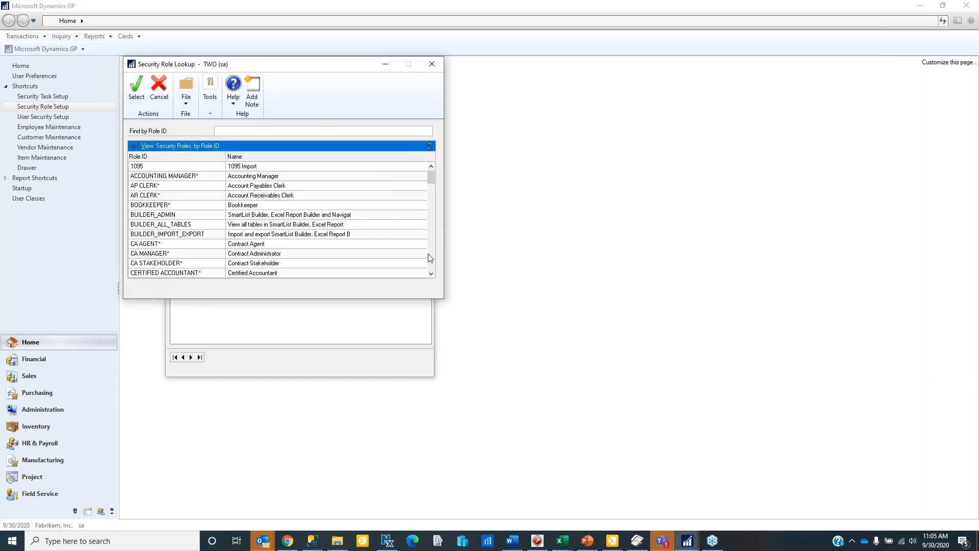
pyautogui.click(430, 257)
pyautogui.click(431, 253)
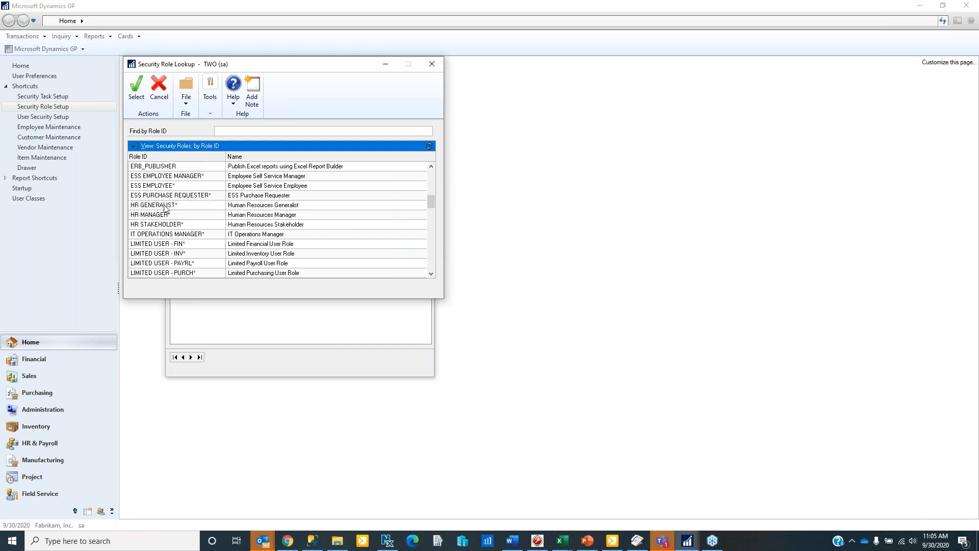
pyautogui.doubleClick(164, 206)
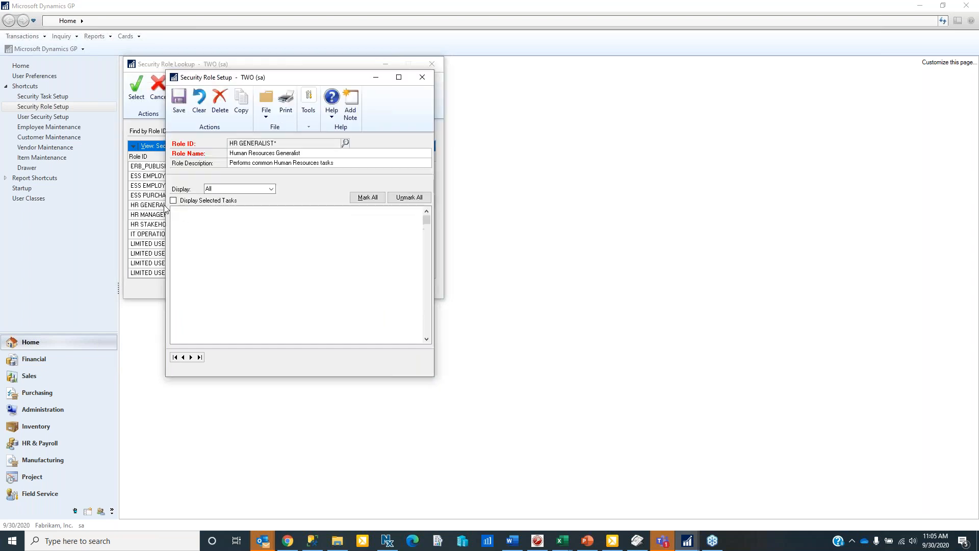
# - Display Payroll tasks and confirm DRAWER_HR_NO_TERMINATION is checked but DRAWER_HR_TERMINATION is not
pyautogui.click(273, 189)
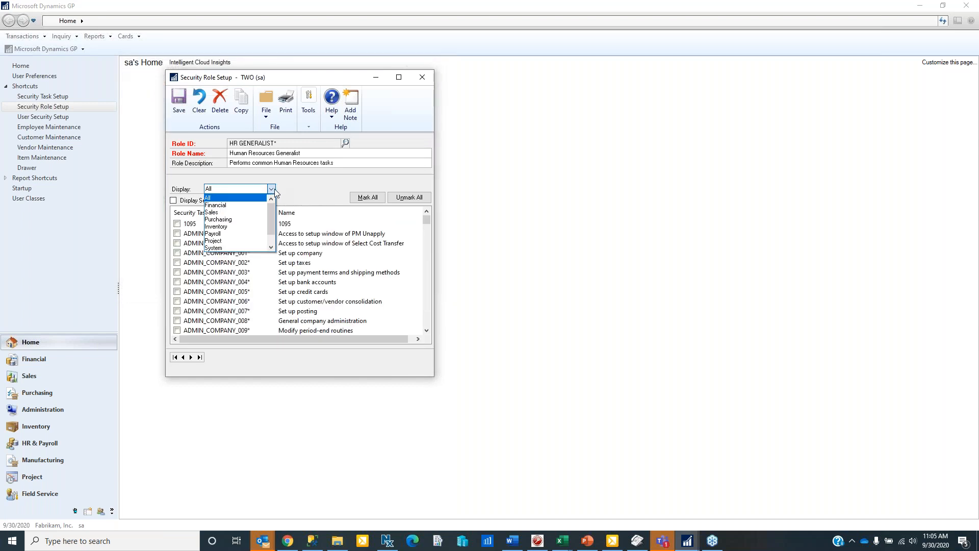
pyautogui.click(232, 234)
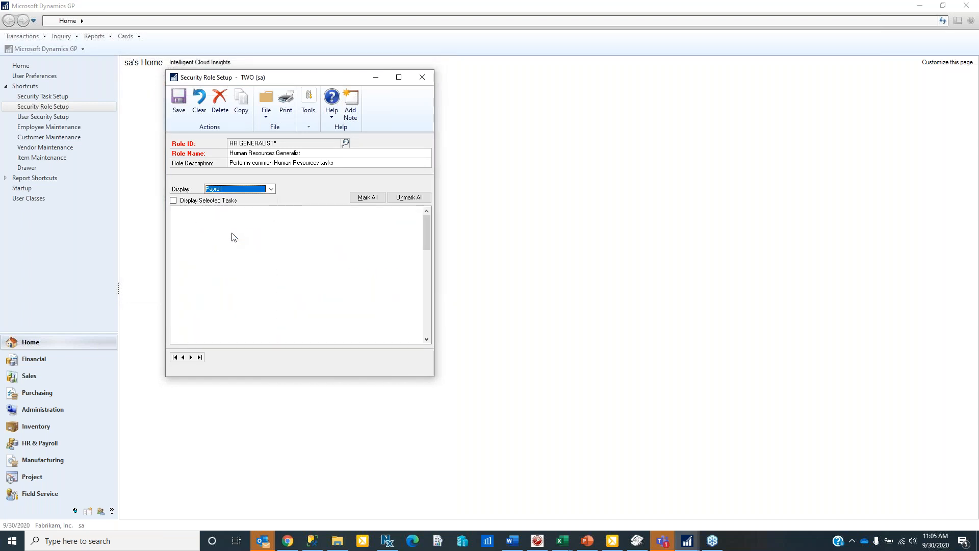
pyautogui.click(427, 333)
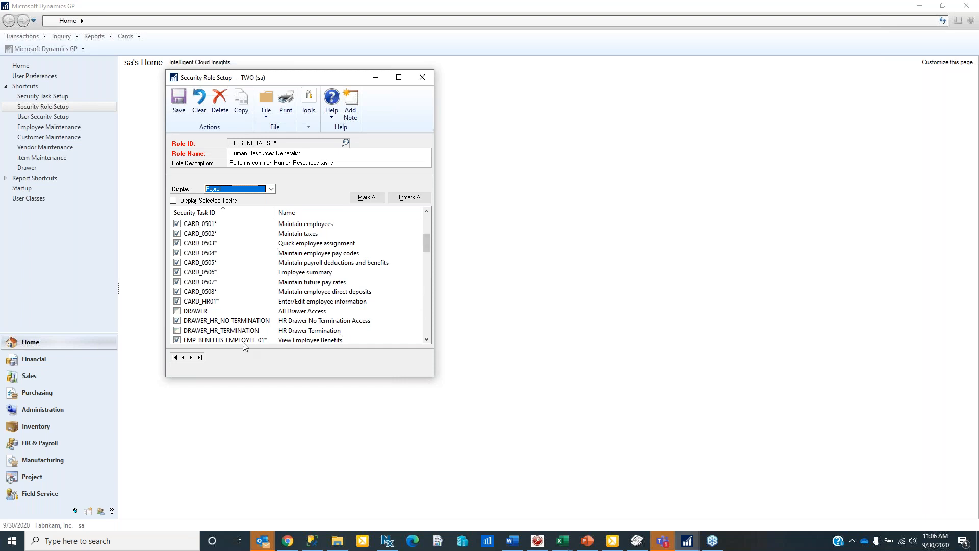
pyautogui.scroll(-2, 280, 342)
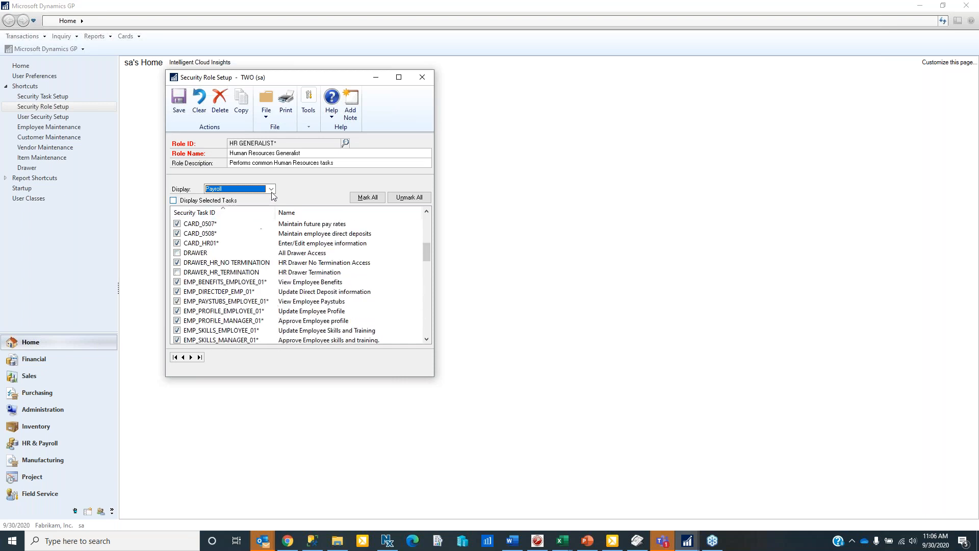
pyautogui.click(202, 263)
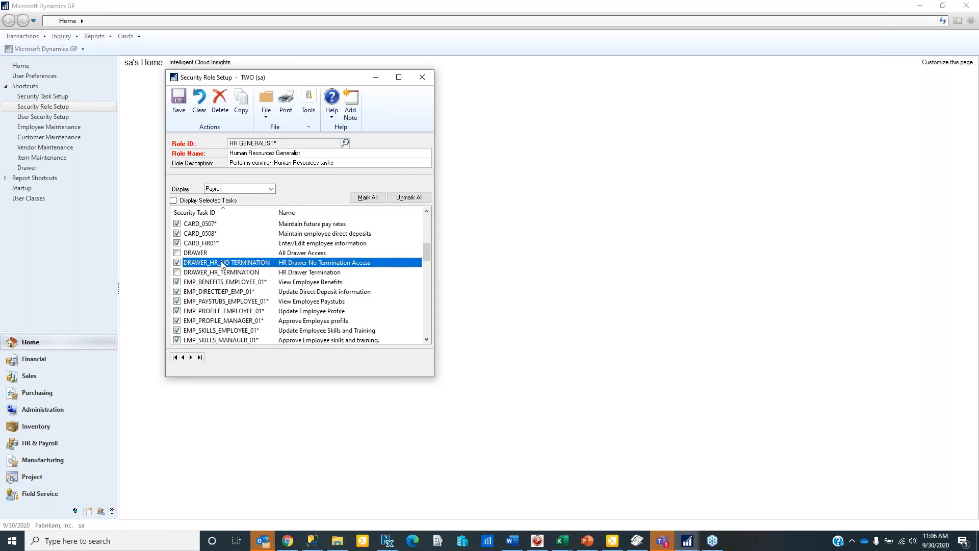
# - Load the HR MANAGER role and display only its Payroll tasks
pyautogui.click(345, 142)
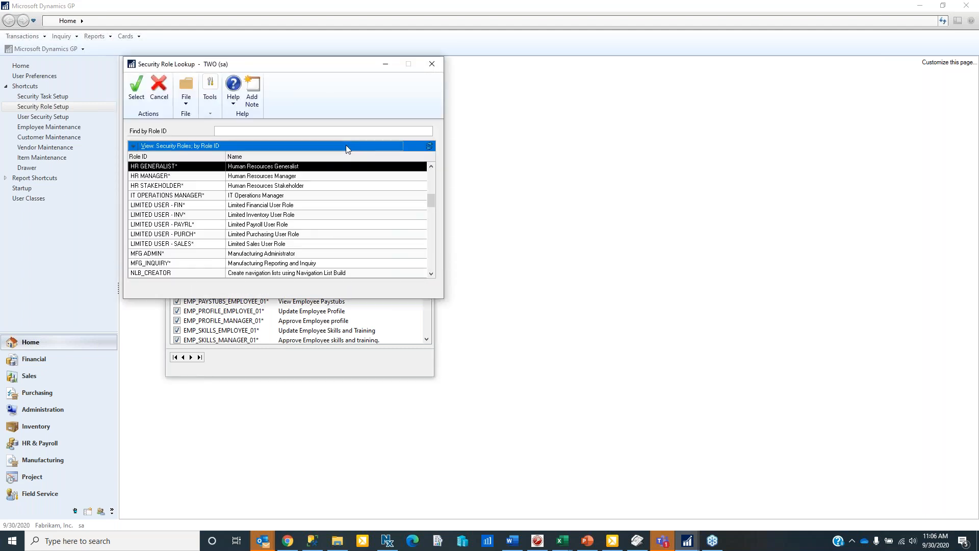
pyautogui.doubleClick(169, 176)
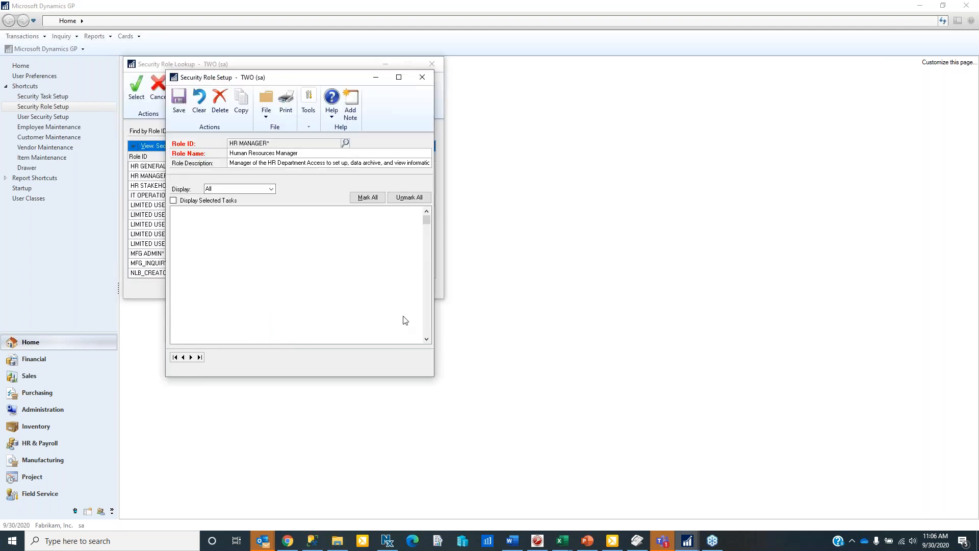
pyautogui.scroll(-10, 429, 320)
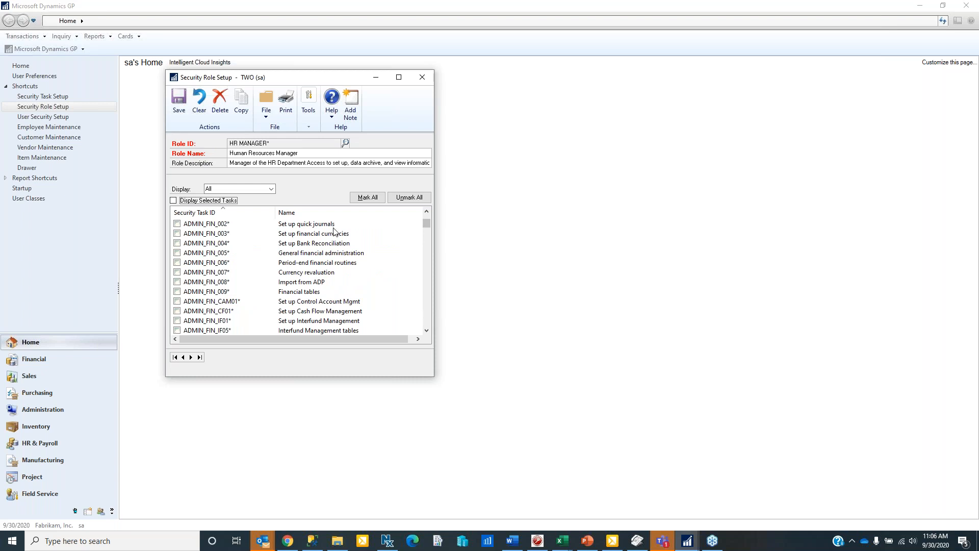
pyautogui.click(271, 188)
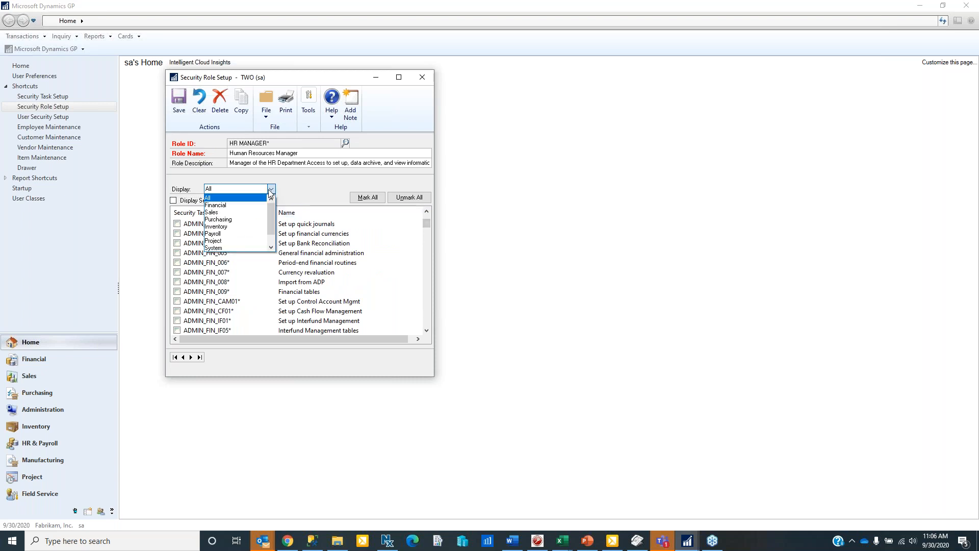
pyautogui.click(240, 233)
# - Review DRAWER_HR_NO_TERMINATION and DRAWER_HR_TERMINATION in the task list, then close Security Role Setup
pyautogui.scroll(-8, 427, 328)
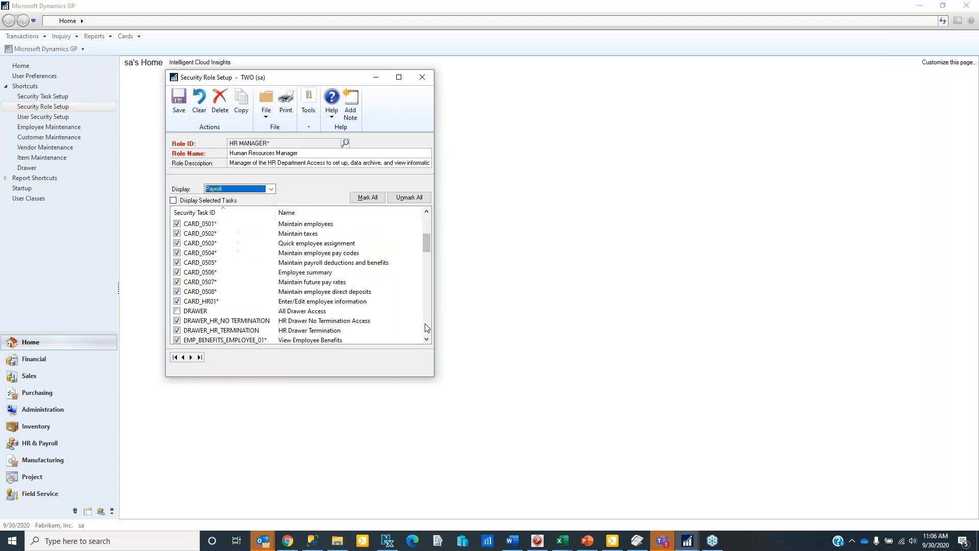
pyautogui.scroll(3, 357, 304)
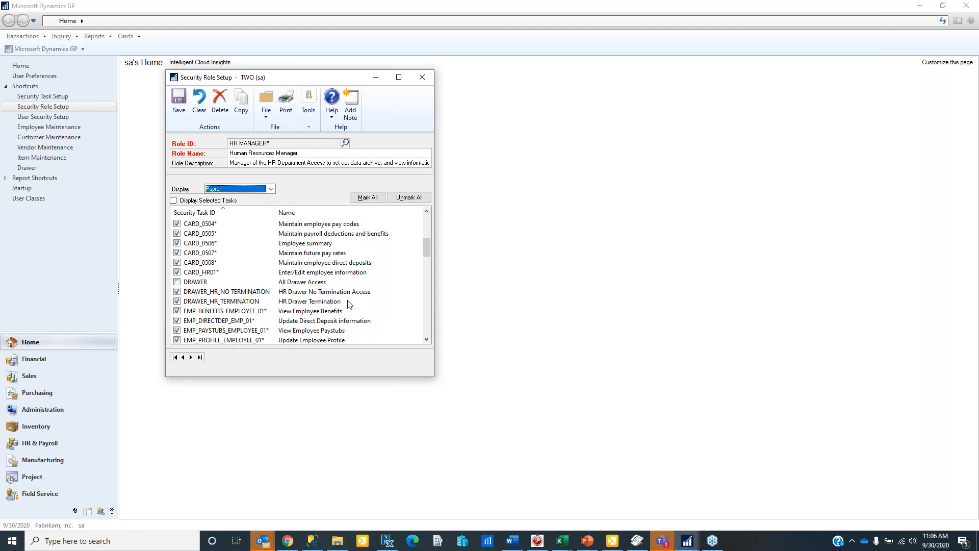
pyautogui.click(222, 292)
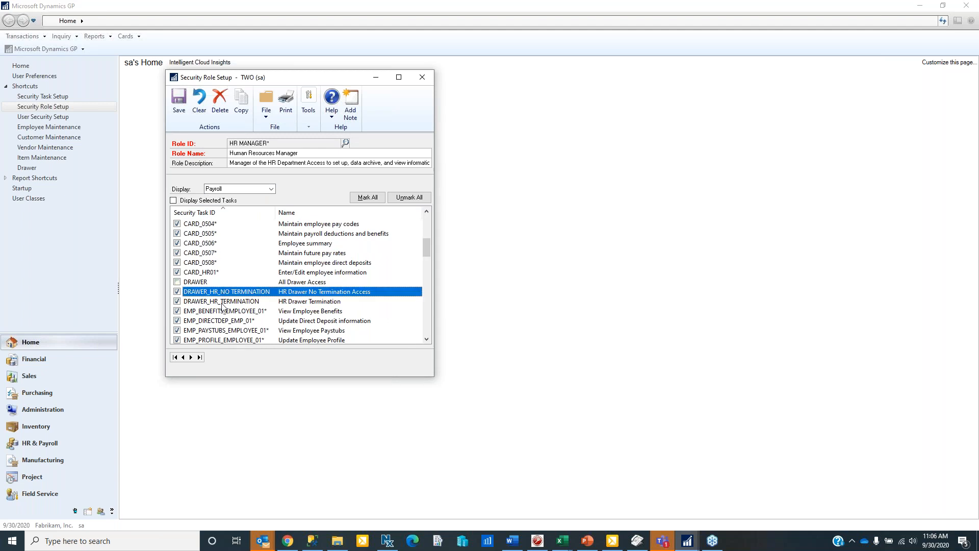
pyautogui.click(223, 304)
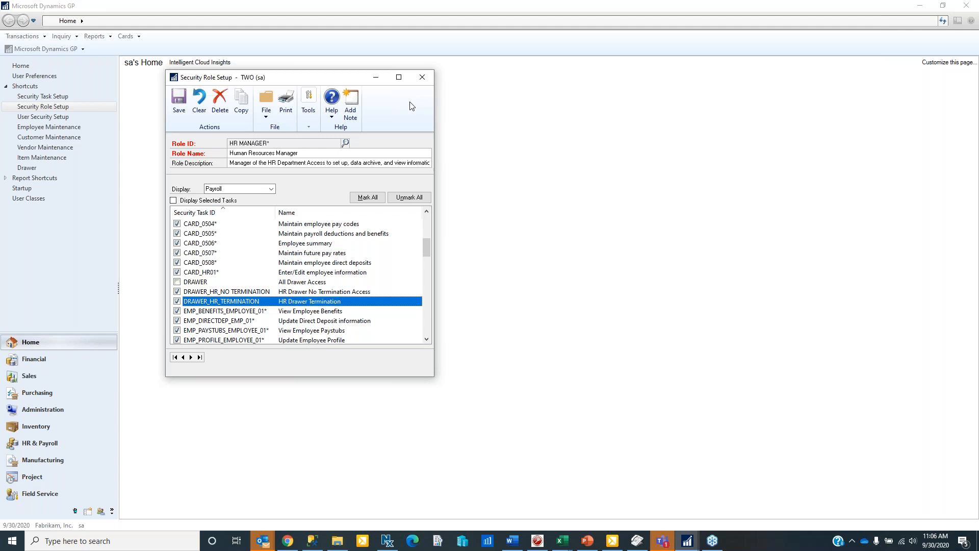
pyautogui.click(426, 82)
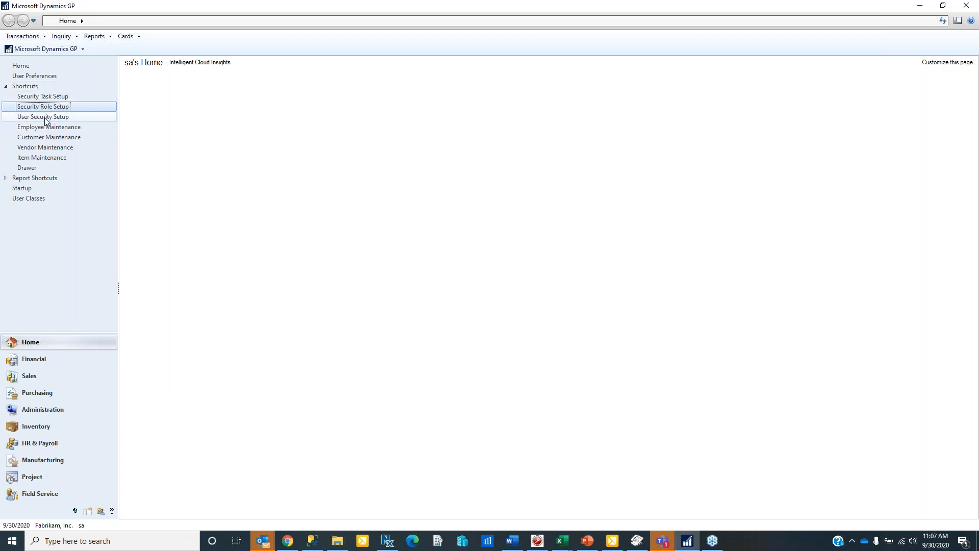
# - Open User Security Setup and load USER2 with company Fabrikam, Inc
pyautogui.click(46, 117)
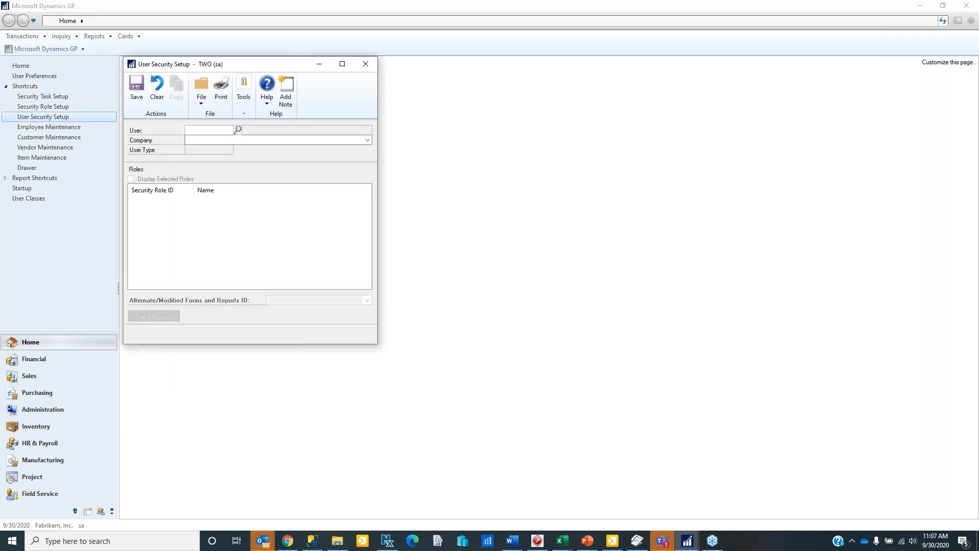
pyautogui.click(237, 130)
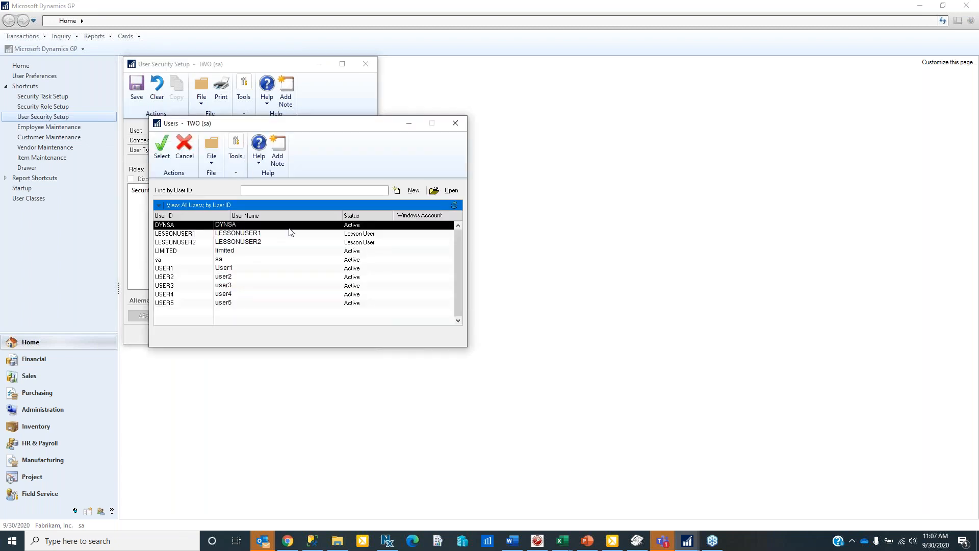
pyautogui.doubleClick(169, 278)
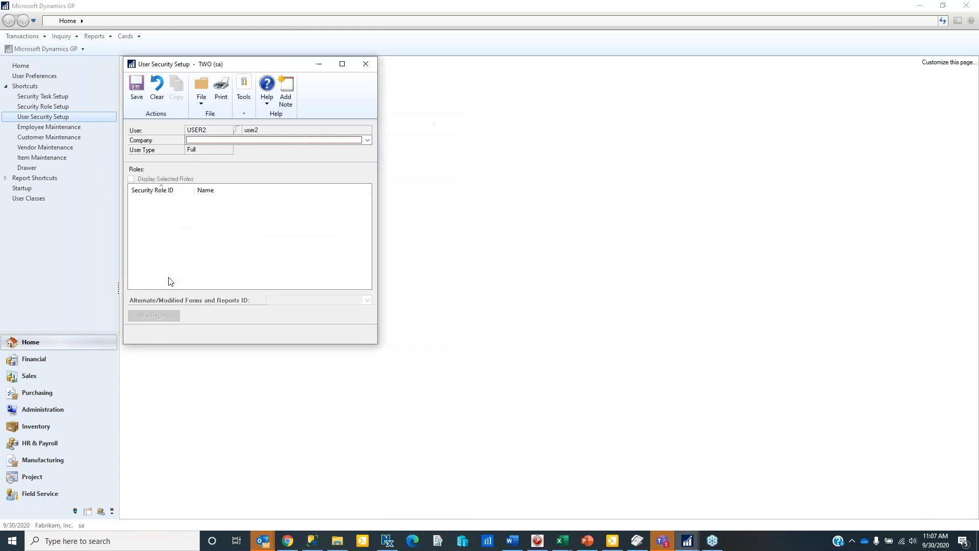
pyautogui.click(368, 140)
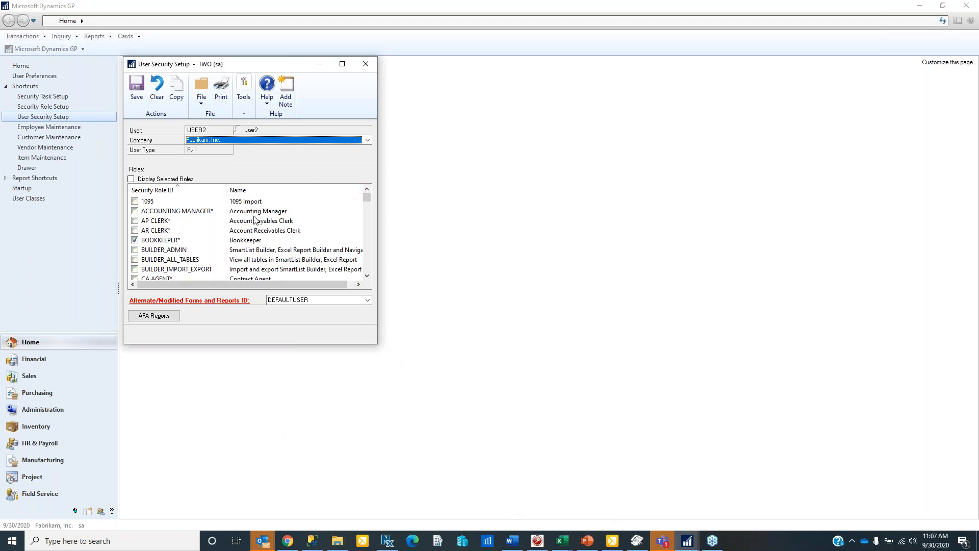
# - Scroll through USER2's assigned roles, then clear the form
pyautogui.click(369, 248)
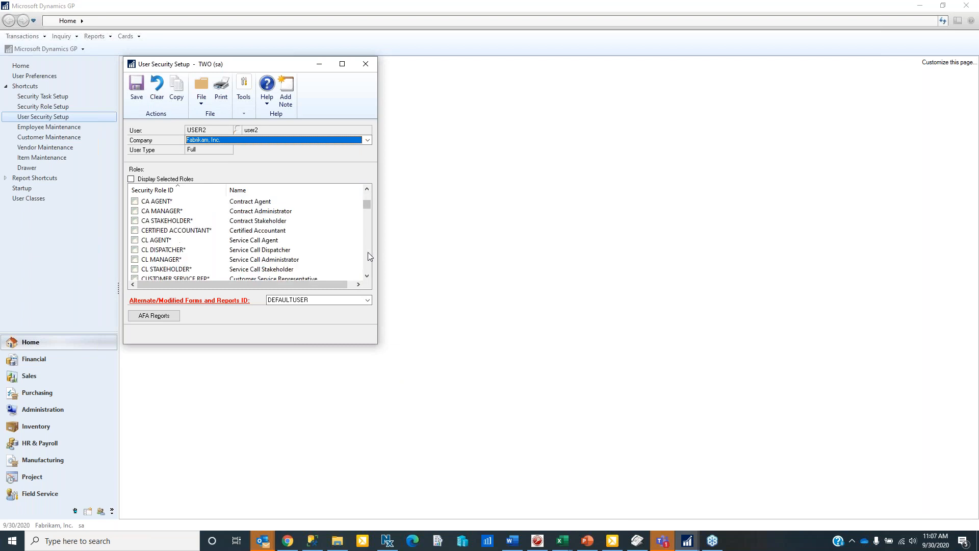
pyautogui.click(369, 252)
pyautogui.click(368, 253)
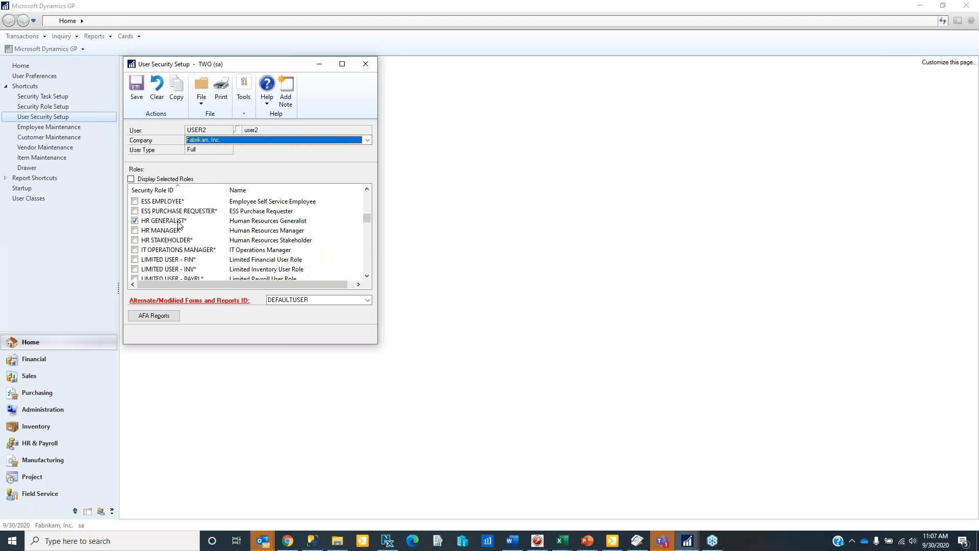
pyautogui.click(157, 87)
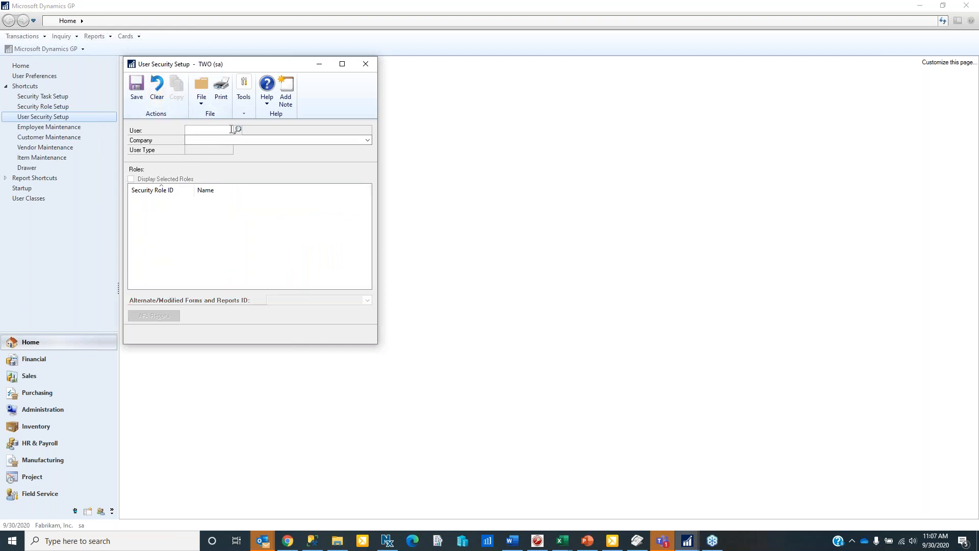
# - Load USER1 in Fabrikam, Inc., verify the HR MANAGER role is assigned, then close User Security Setup
pyautogui.write('user')
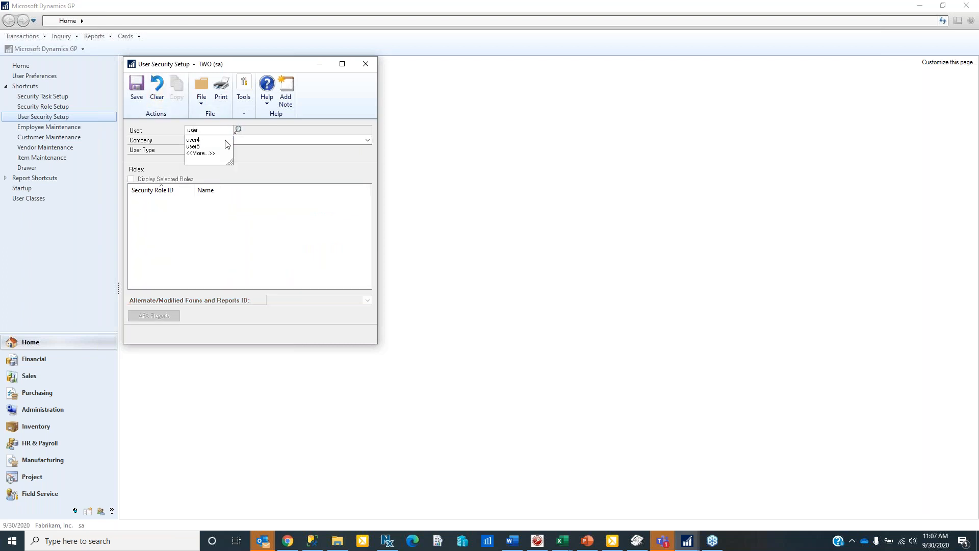
pyautogui.press('BackSpace')
pyautogui.press('BackSpace')
pyautogui.write('USER1')
pyautogui.press('Tab')
pyautogui.press('Down')
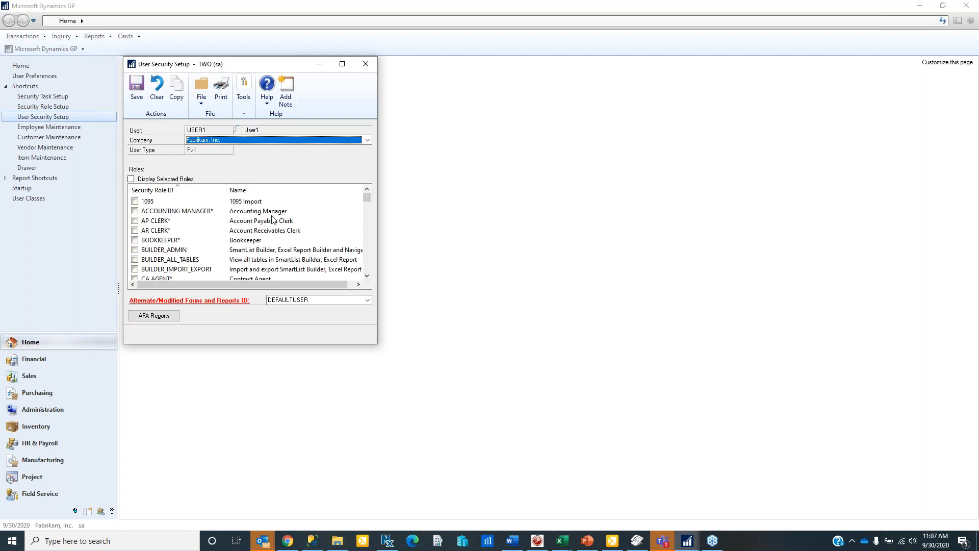
pyautogui.click(369, 261)
pyautogui.click(368, 261)
pyautogui.click(368, 261)
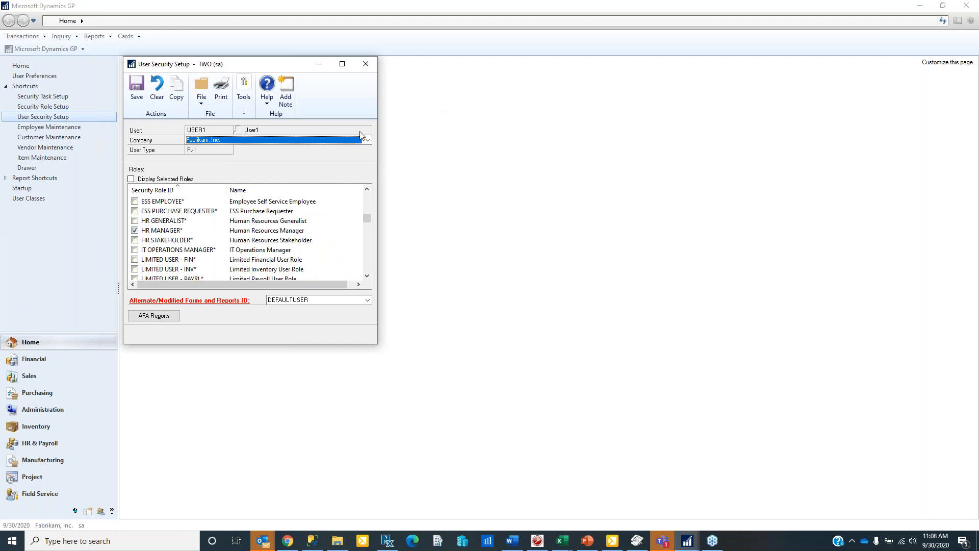
pyautogui.click(367, 65)
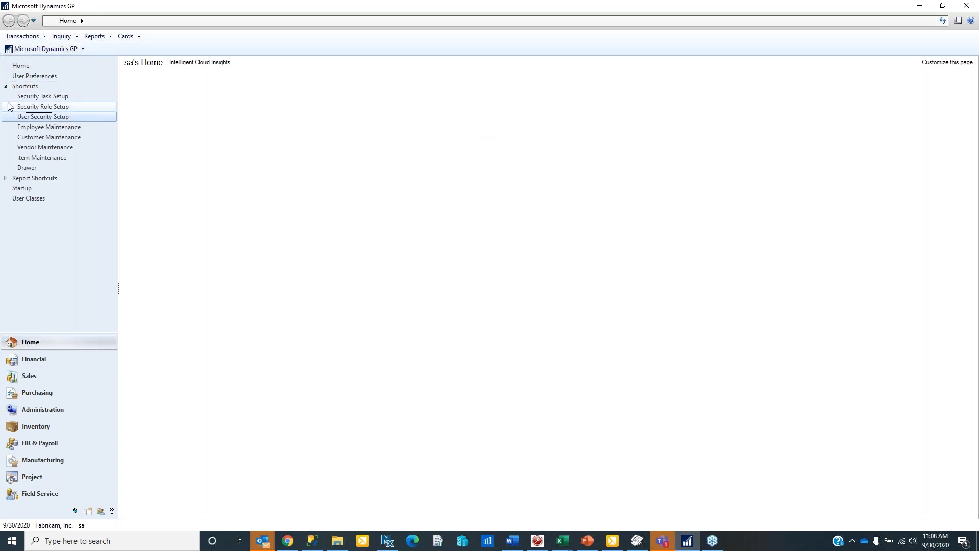
# - Load customer 101 ACCURATE PRINTING in Customer Maintenance and open its Drawer, selecting the top folder
pyautogui.click(51, 137)
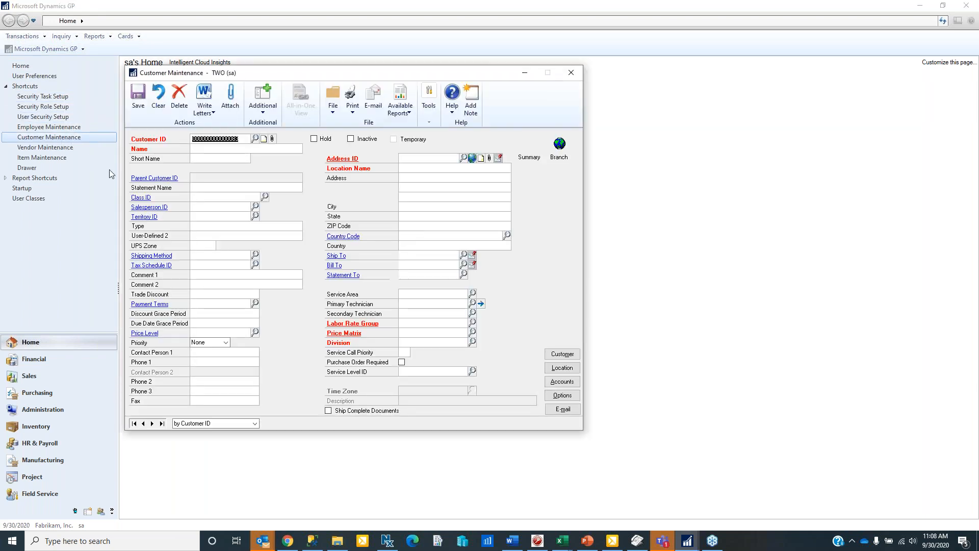
pyautogui.click(152, 423)
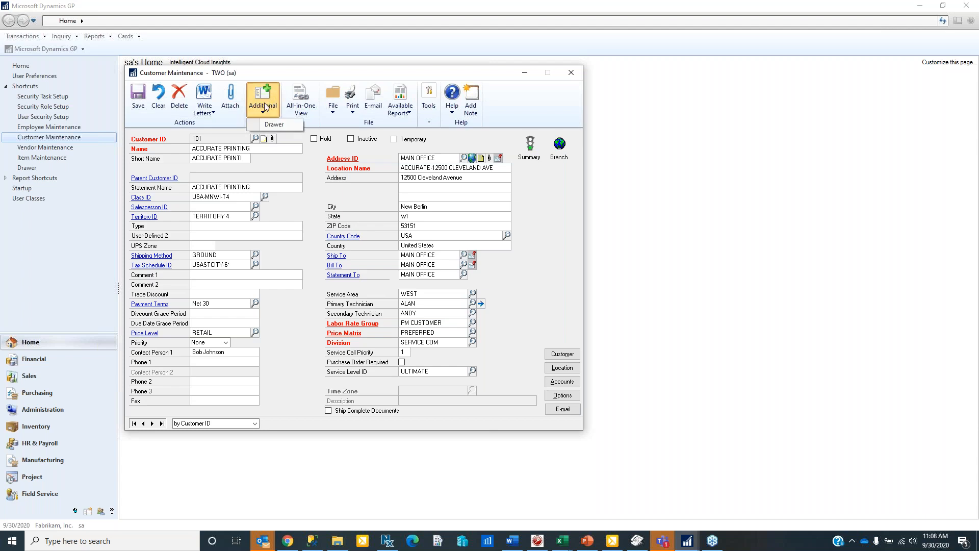
pyautogui.click(263, 111)
pyautogui.click(273, 125)
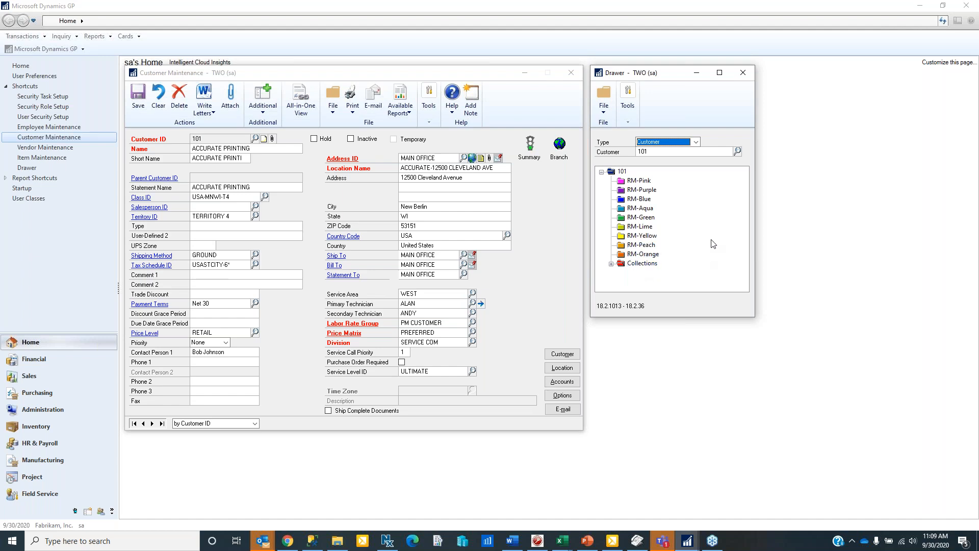
pyautogui.click(695, 204)
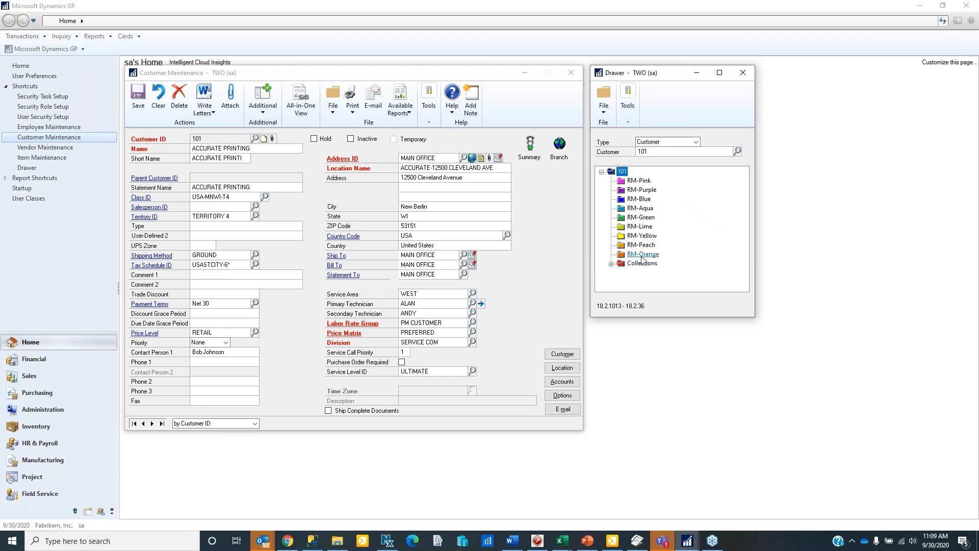
# - Rename the RM-Green folder to Warranties, then close the Drawer and Customer Maintenance windows
pyautogui.click(640, 218)
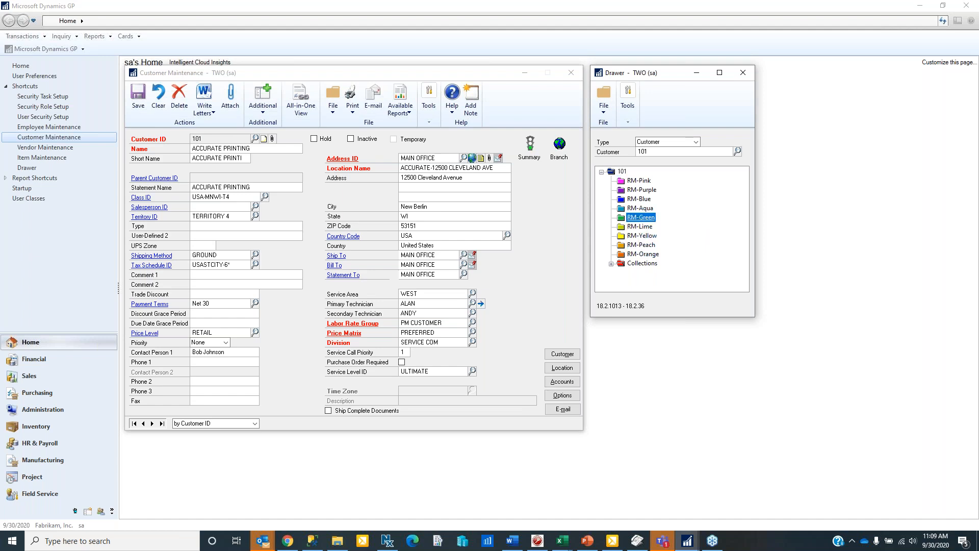
pyautogui.rightClick(632, 218)
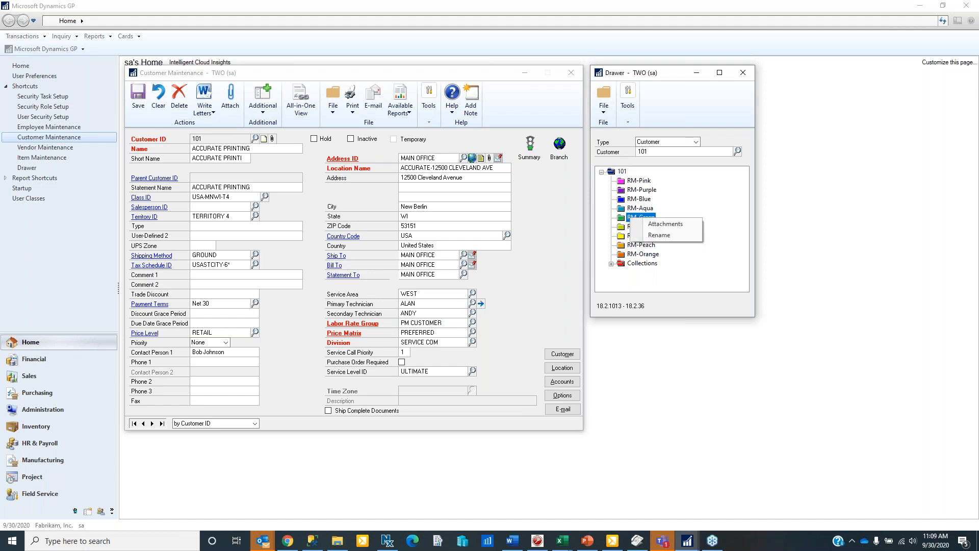
pyautogui.click(659, 234)
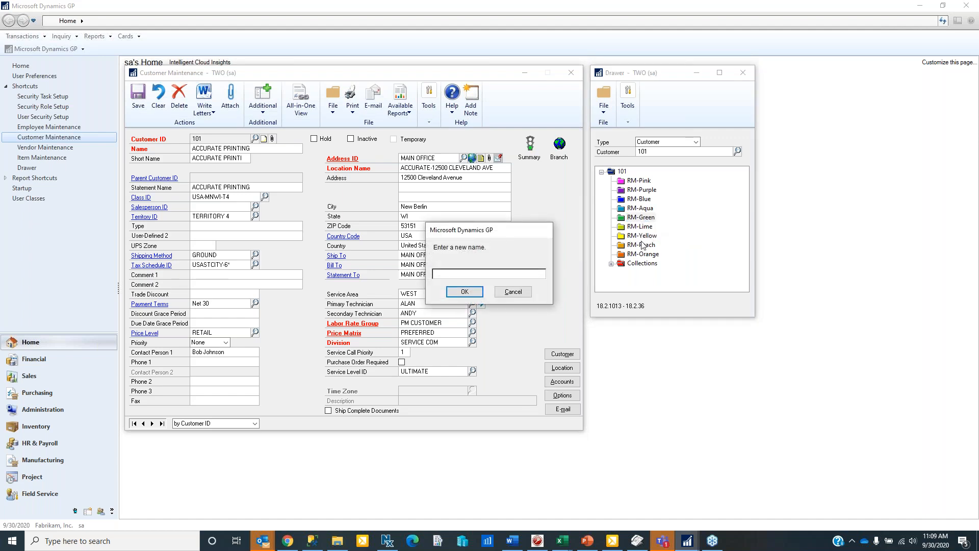
pyautogui.write('Warranties')
pyautogui.click(465, 291)
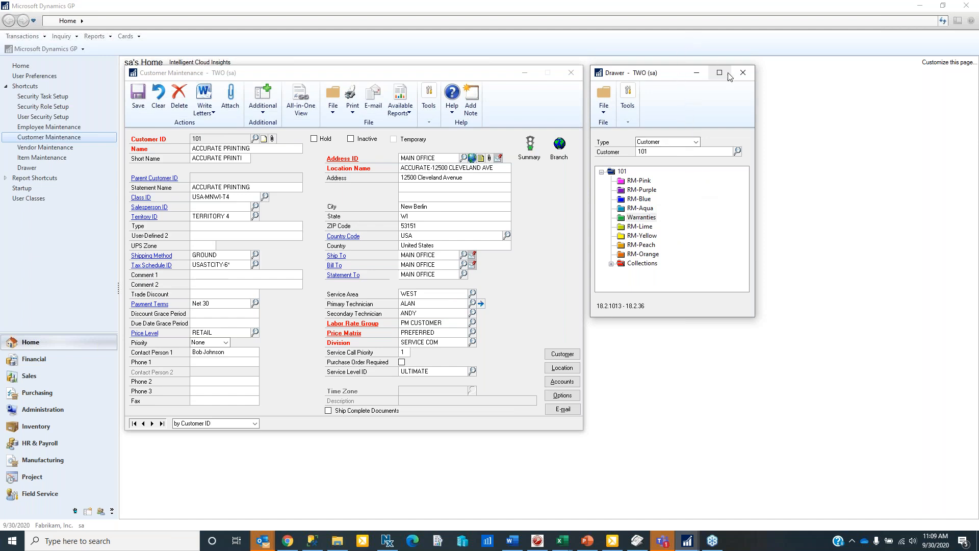
pyautogui.click(743, 79)
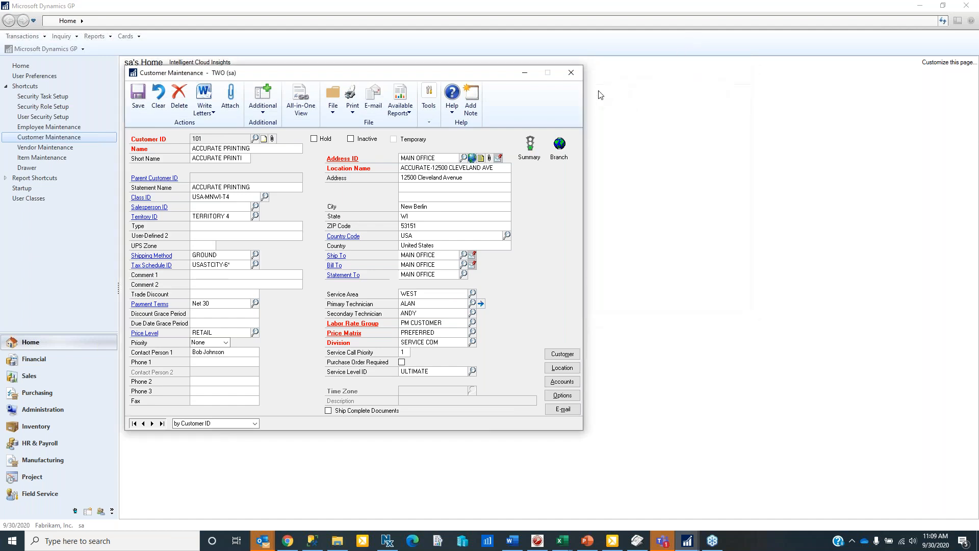
pyautogui.click(570, 73)
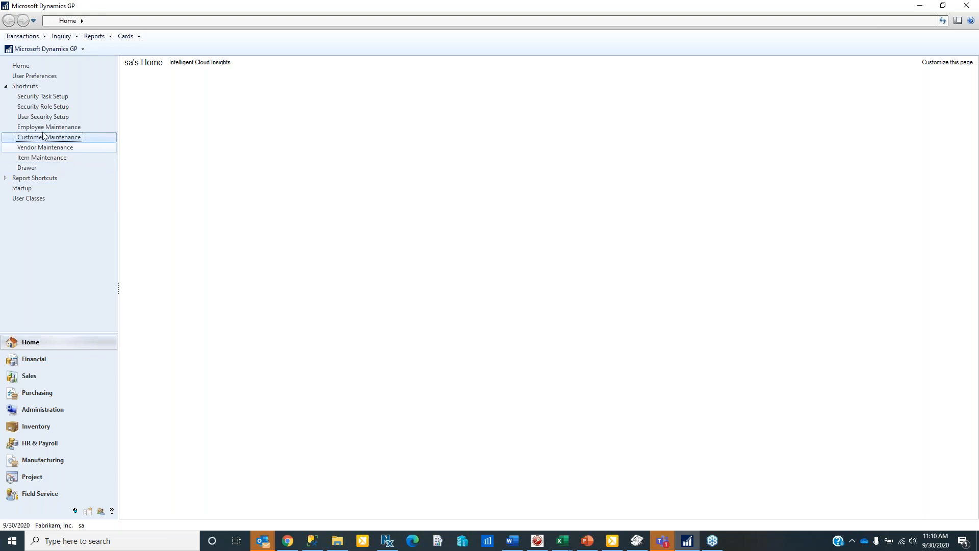
# - Open the Drawer from home, switch to Vendor and load a vendor's folders
pyautogui.click(28, 168)
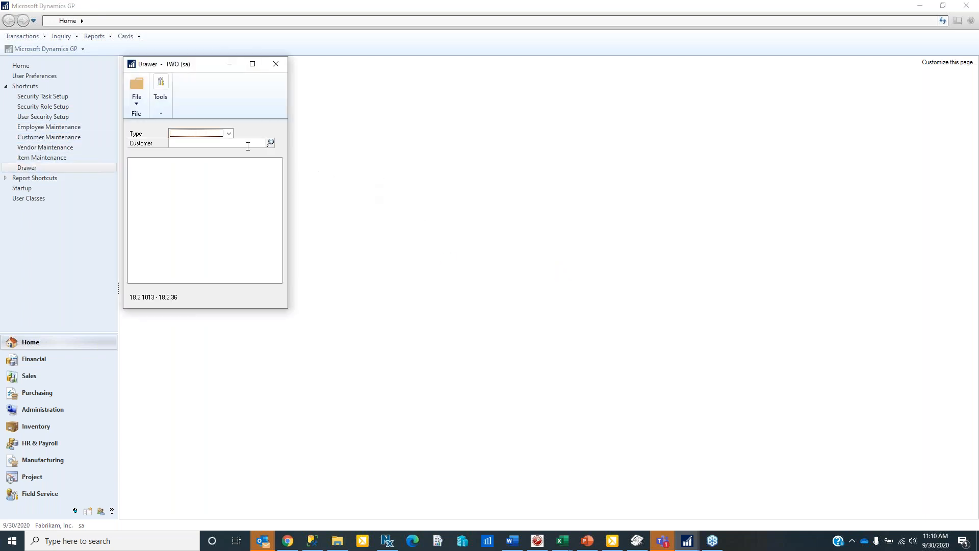
pyautogui.click(229, 133)
pyautogui.click(208, 150)
pyautogui.click(269, 145)
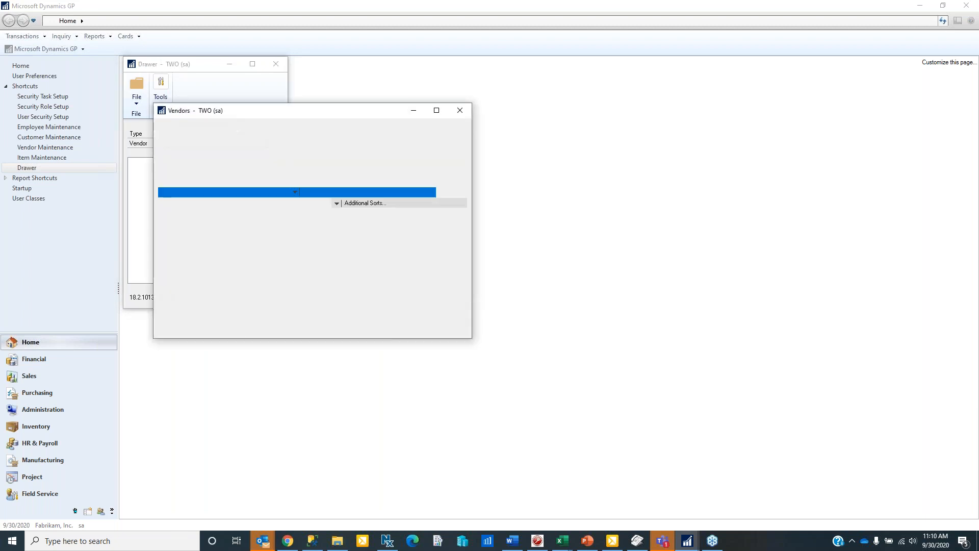
pyautogui.doubleClick(199, 250)
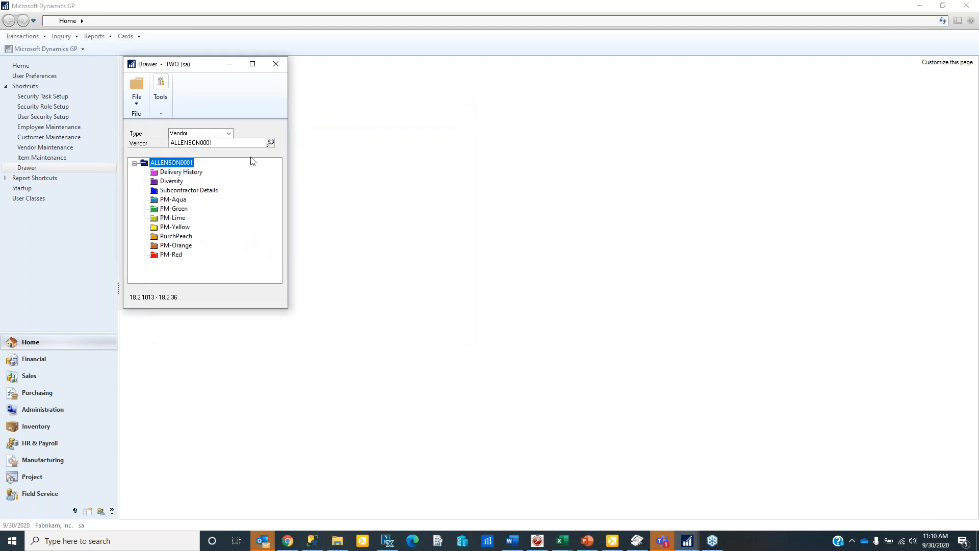
# - Switch the Drawer to Item, load 0-20X16X2 FILTER's IV folders, then close the Drawer
pyautogui.click(228, 134)
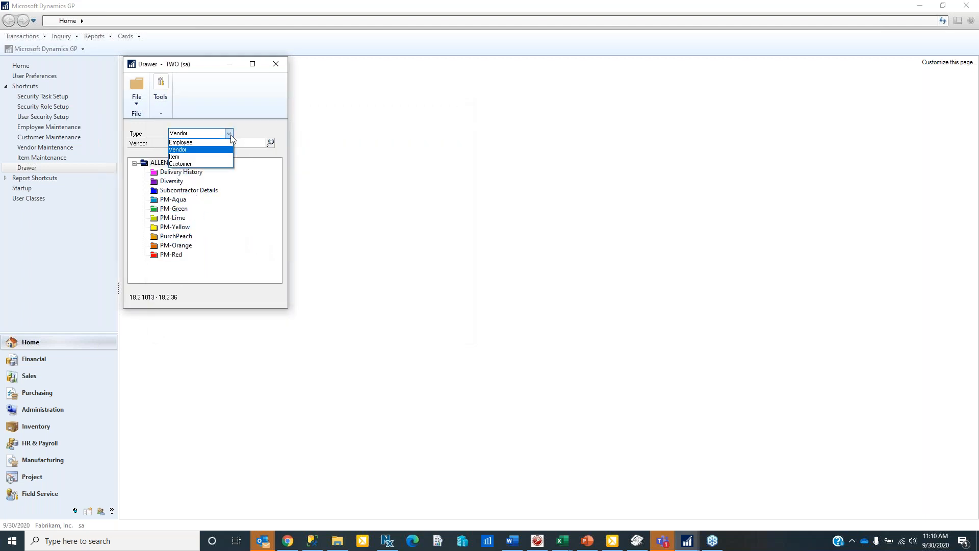
pyautogui.click(208, 157)
pyautogui.click(271, 143)
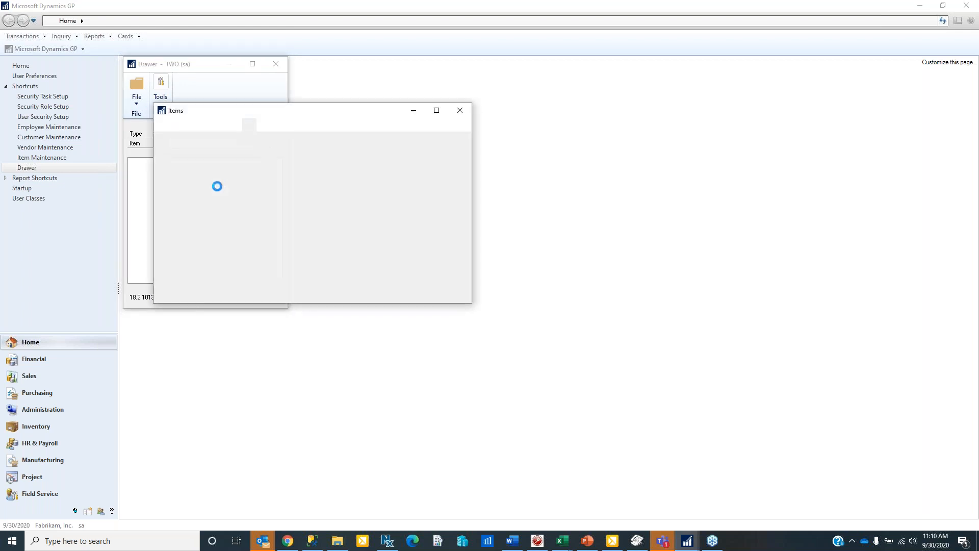
pyautogui.doubleClick(202, 247)
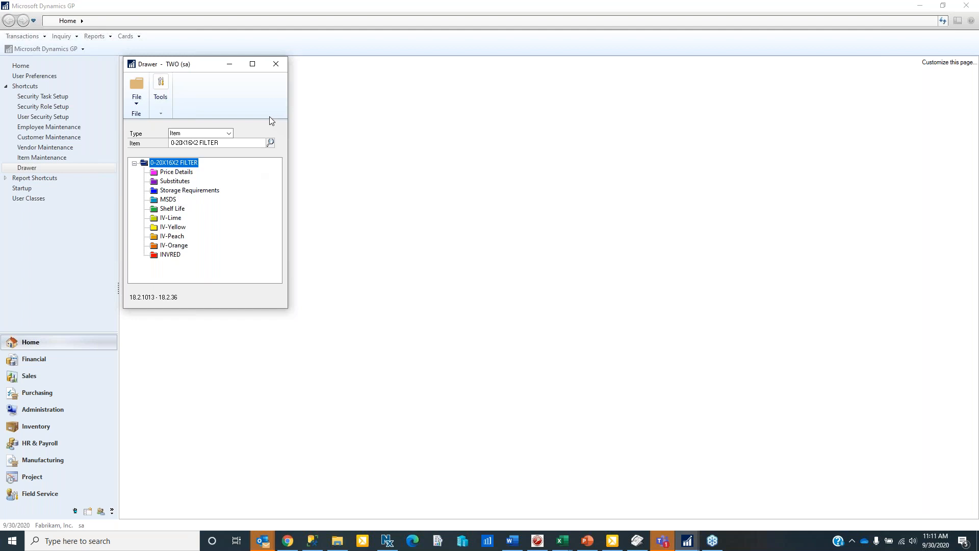
pyautogui.click(276, 64)
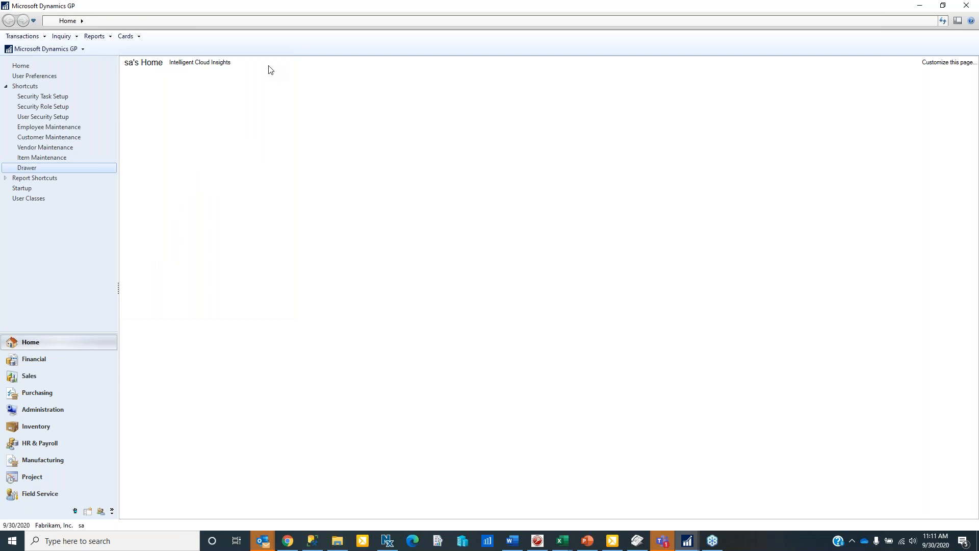
# - Switch users from Select Company via Change User and enter the USER2 user ID
pyautogui.click(31, 50)
pyautogui.click(38, 59)
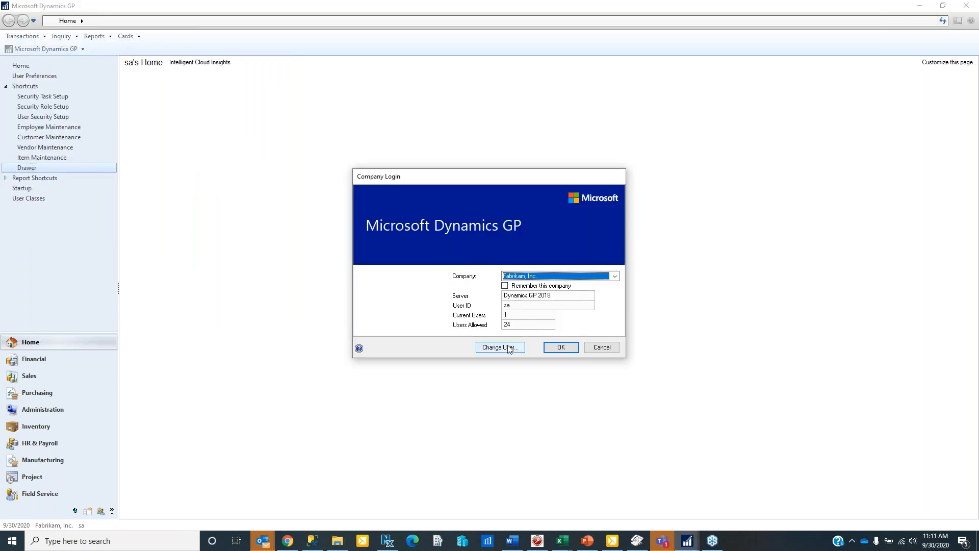
pyautogui.click(500, 347)
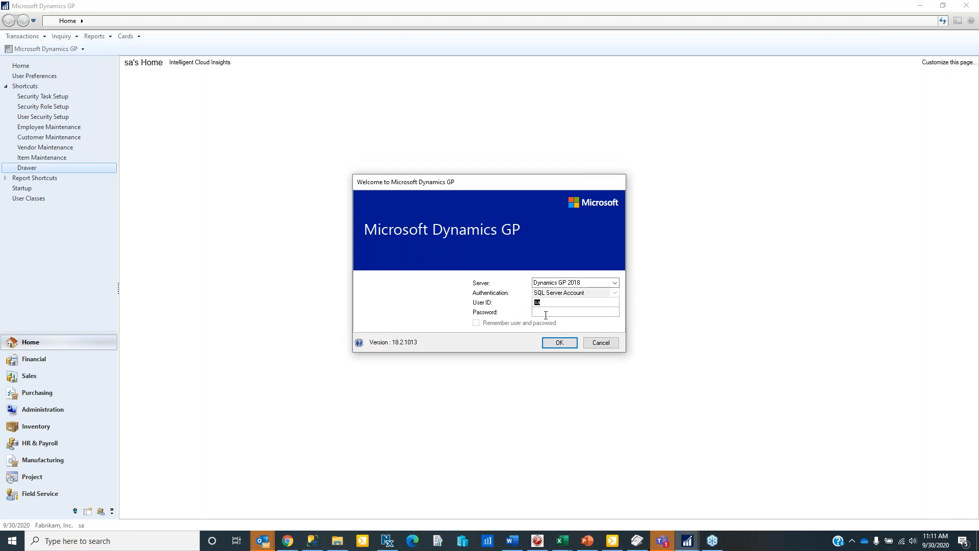
pyautogui.write('USo')
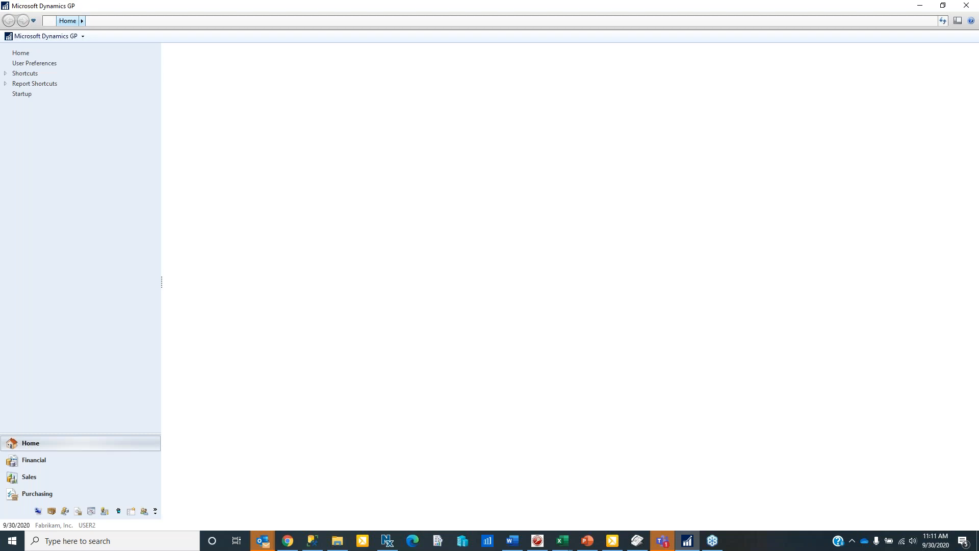
# - Load the employee's record in Employee Maintenance from Shortcuts by employee ID and open its Drawer
pyautogui.click(5, 73)
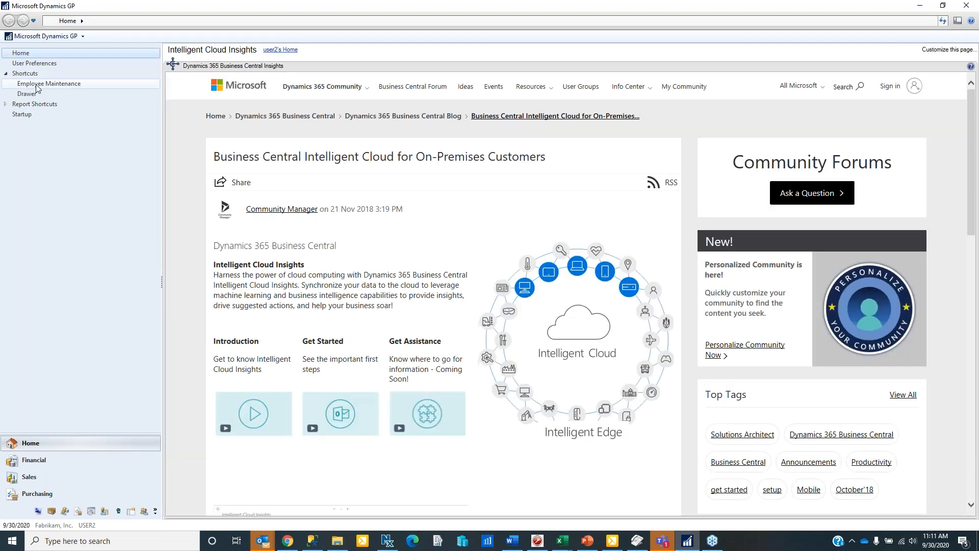
pyautogui.click(36, 85)
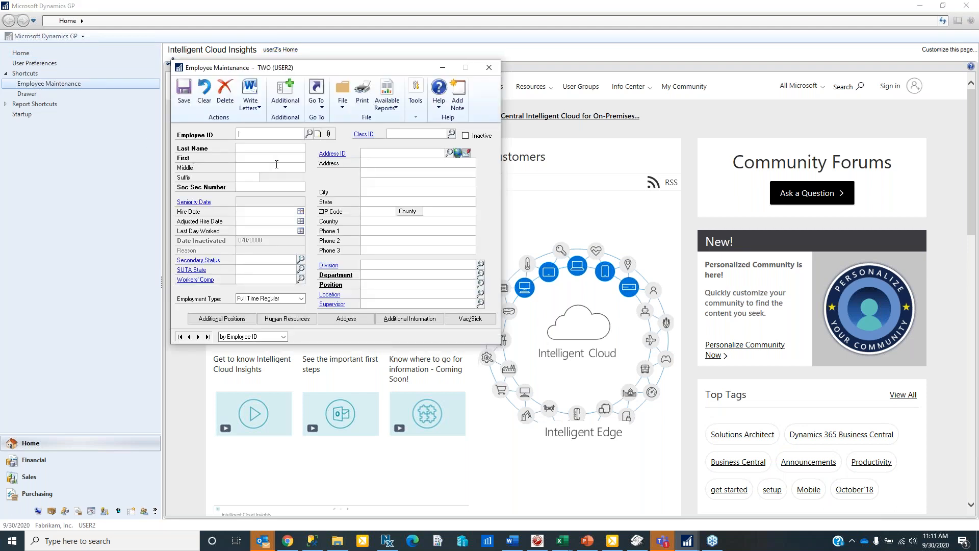
pyautogui.write('ALAN')
pyautogui.press('Tab')
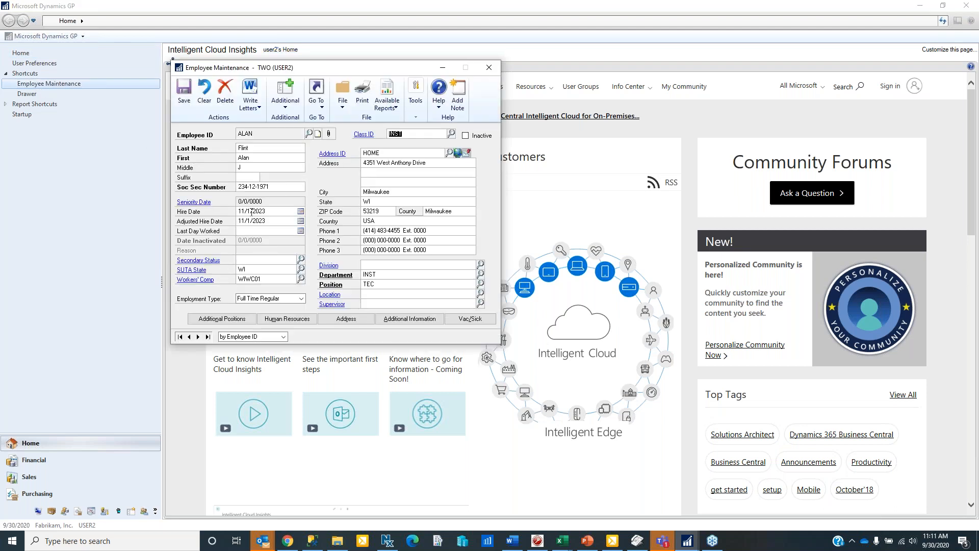
pyautogui.click(286, 102)
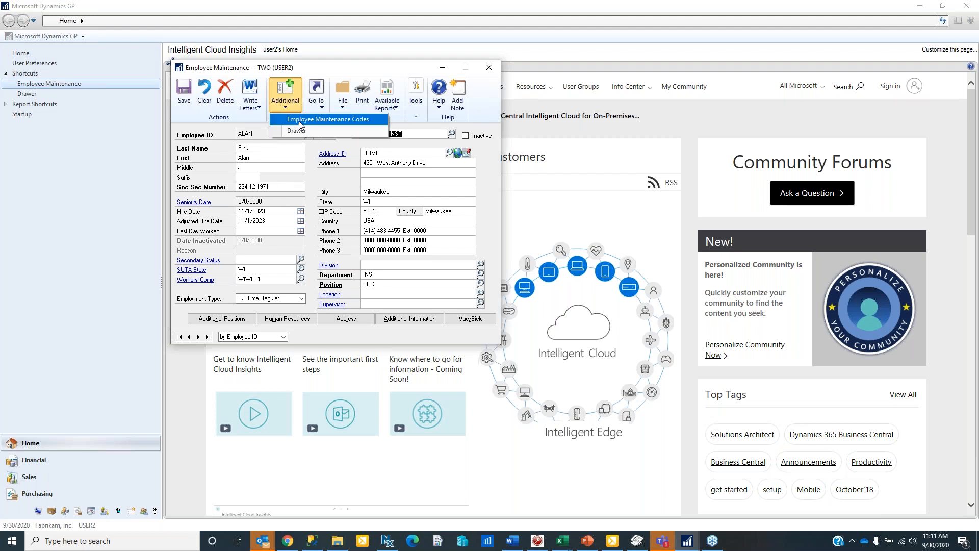
pyautogui.click(297, 130)
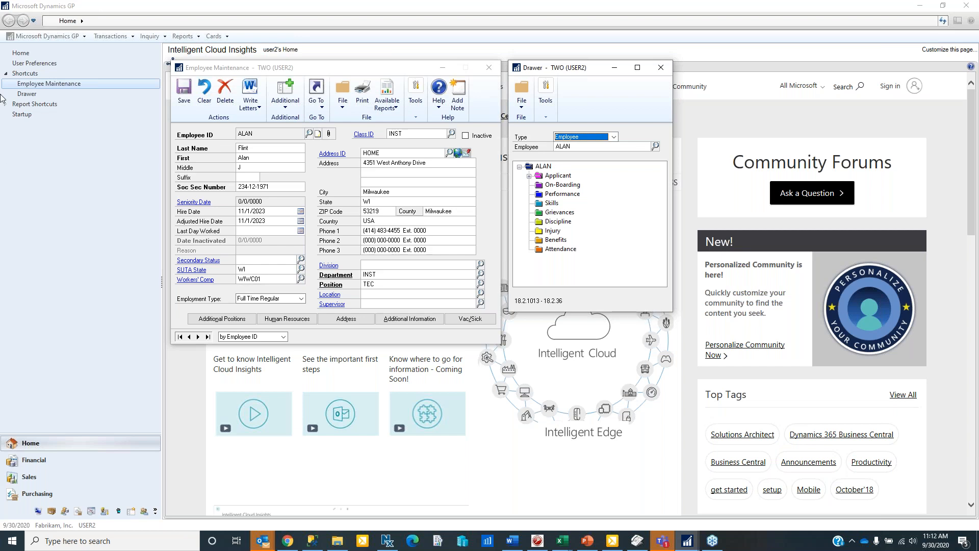
# - Set the Drawer type to Vendor and load a vendor picked from the lookup
pyautogui.click(613, 138)
pyautogui.click(594, 146)
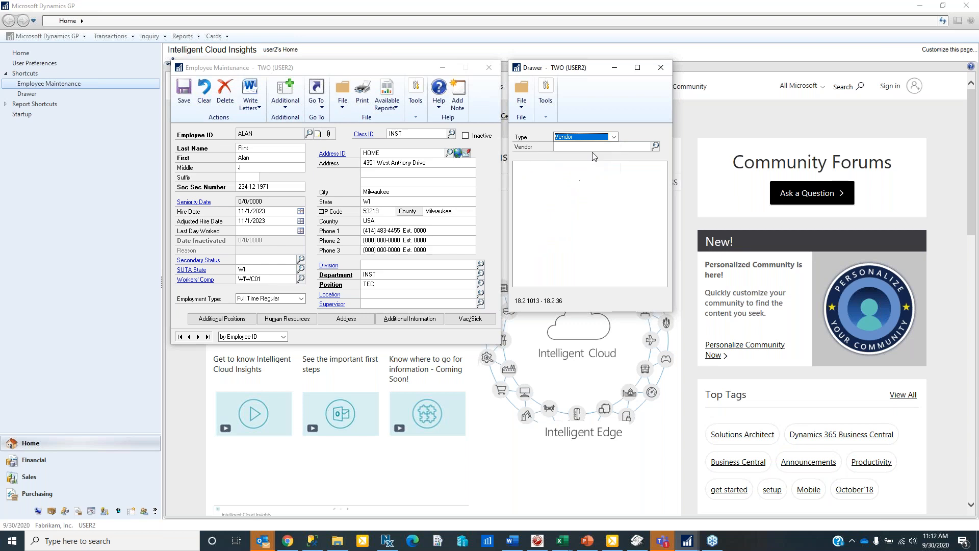
pyautogui.click(655, 146)
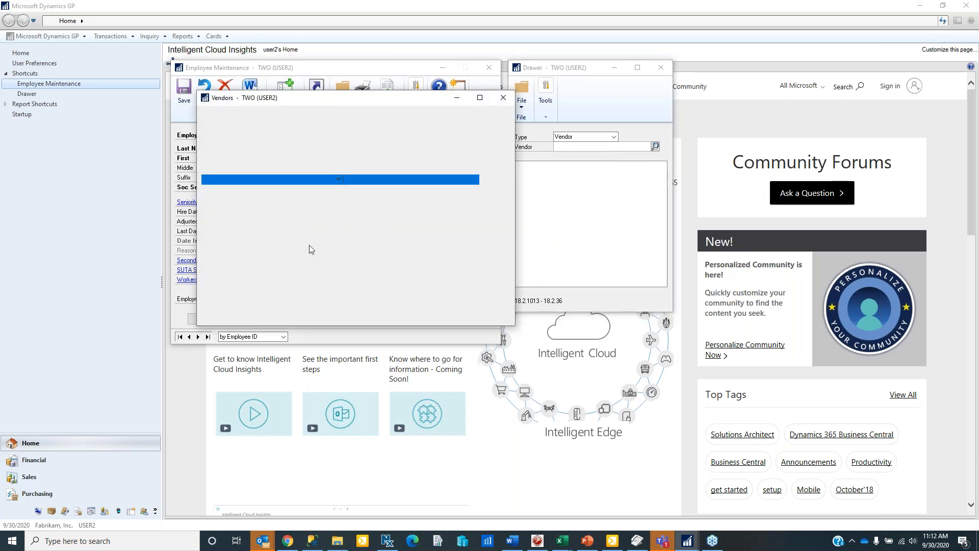
pyautogui.doubleClick(289, 261)
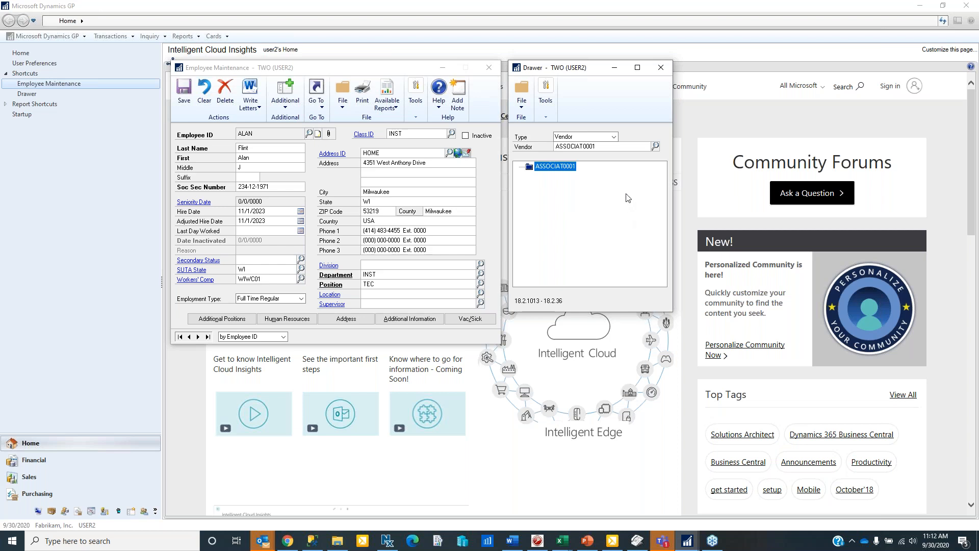
# - Set the Drawer type back to Employee and bring up the Employees lookup
pyautogui.click(614, 137)
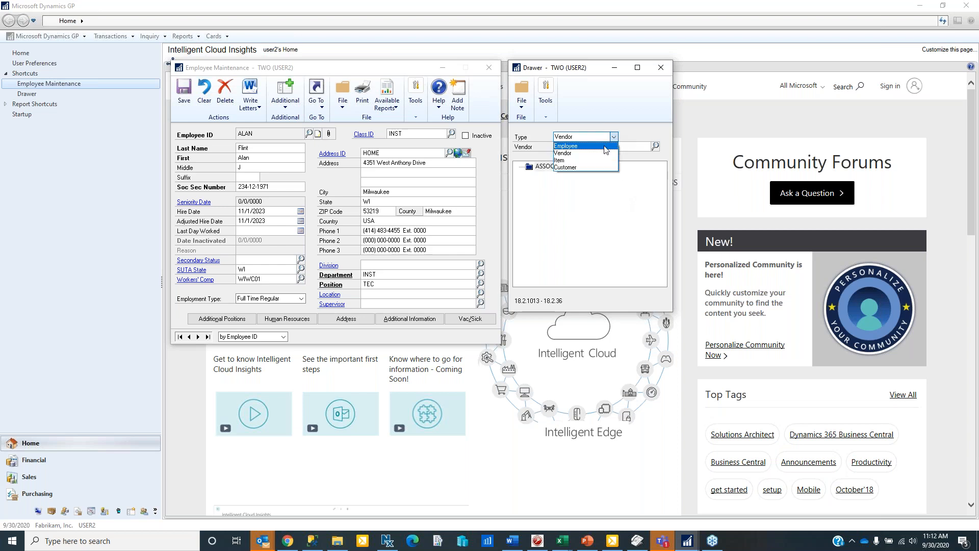
pyautogui.click(606, 149)
pyautogui.click(654, 147)
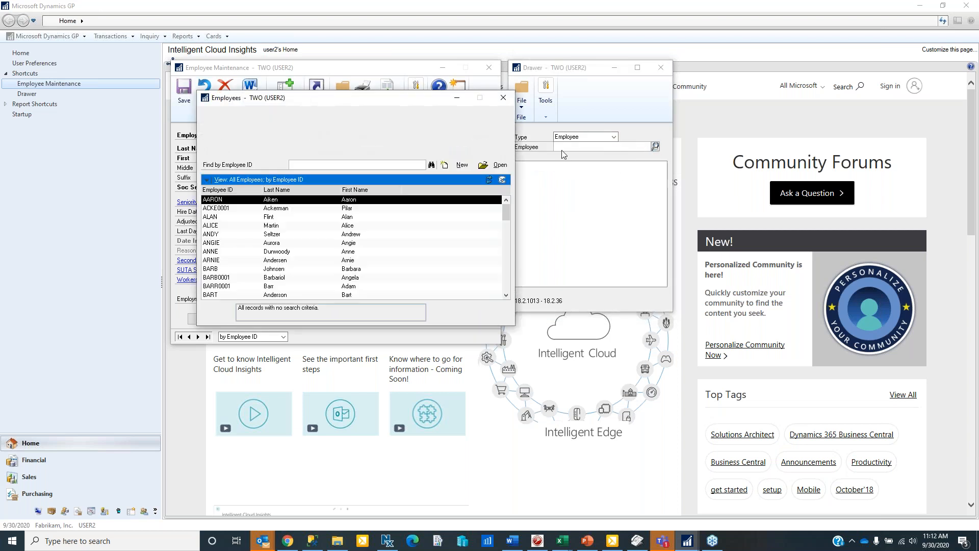
# - Load the employee from the lookup, expand Applicant to show application and cover letter, and select Discipline
pyautogui.doubleClick(214, 217)
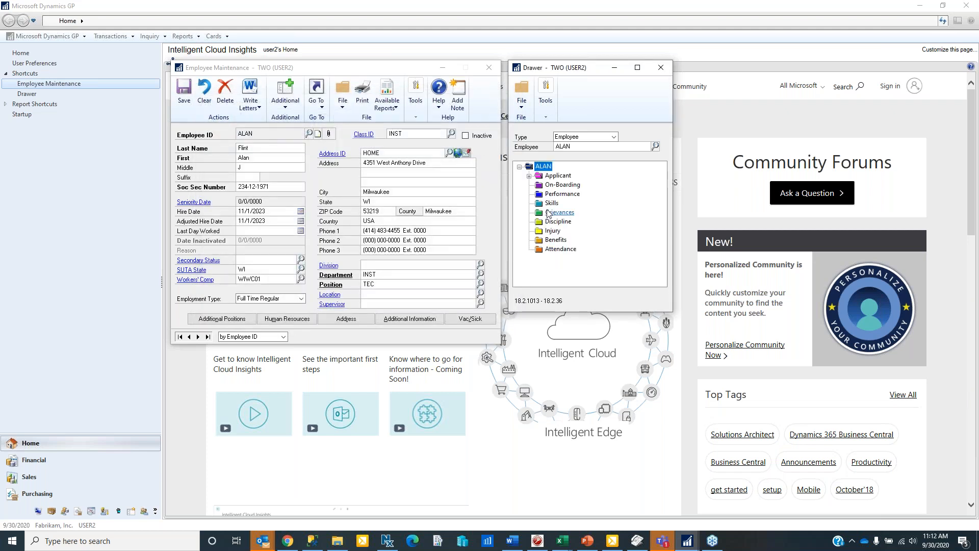
pyautogui.click(530, 176)
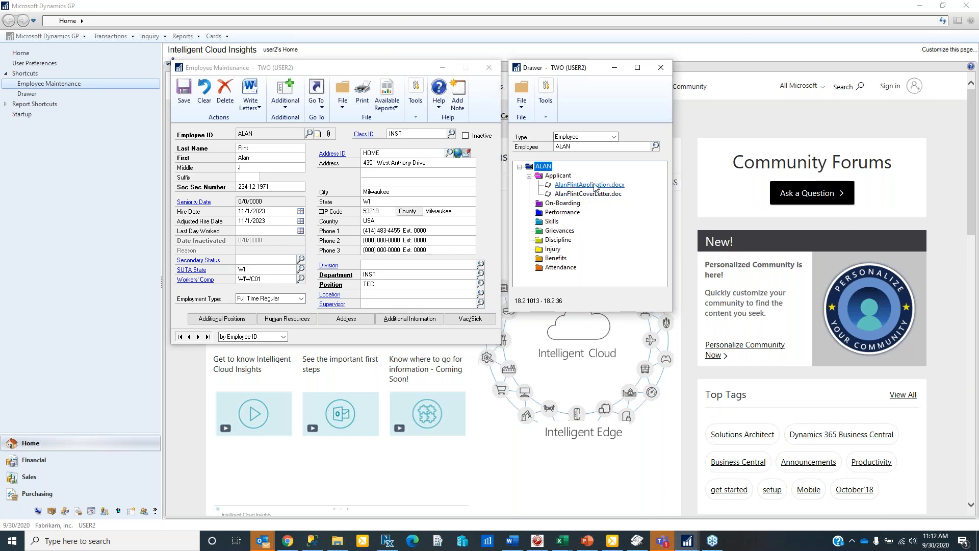
pyautogui.click(556, 242)
# - Attach Doc 9.docx from C:\GP2018NB\Document to the Discipline folder's attachments and confirm
pyautogui.rightClick(557, 241)
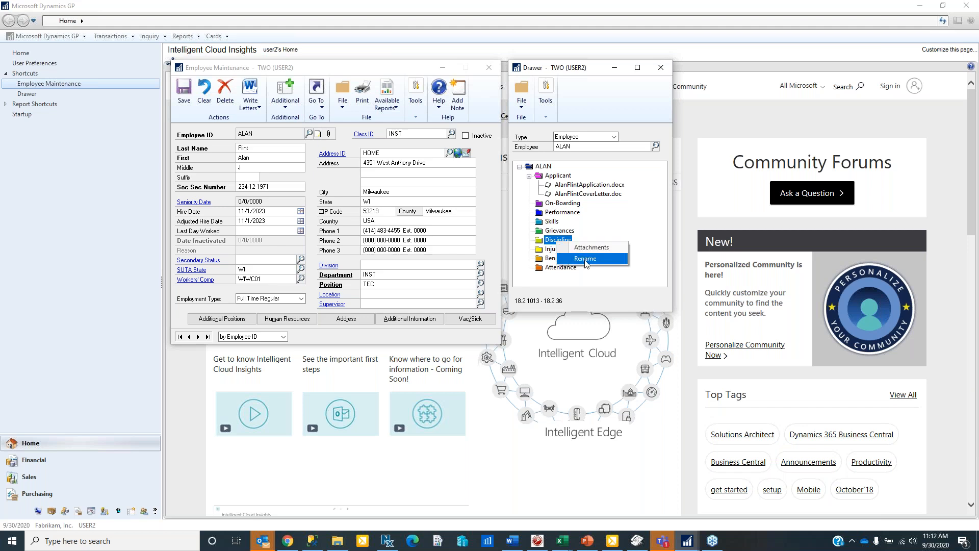
pyautogui.click(585, 249)
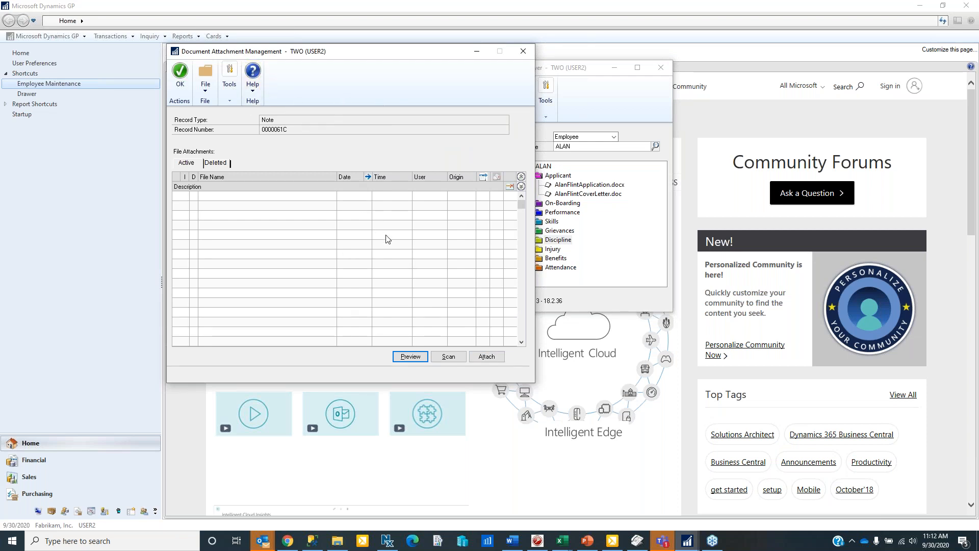
pyautogui.click(487, 356)
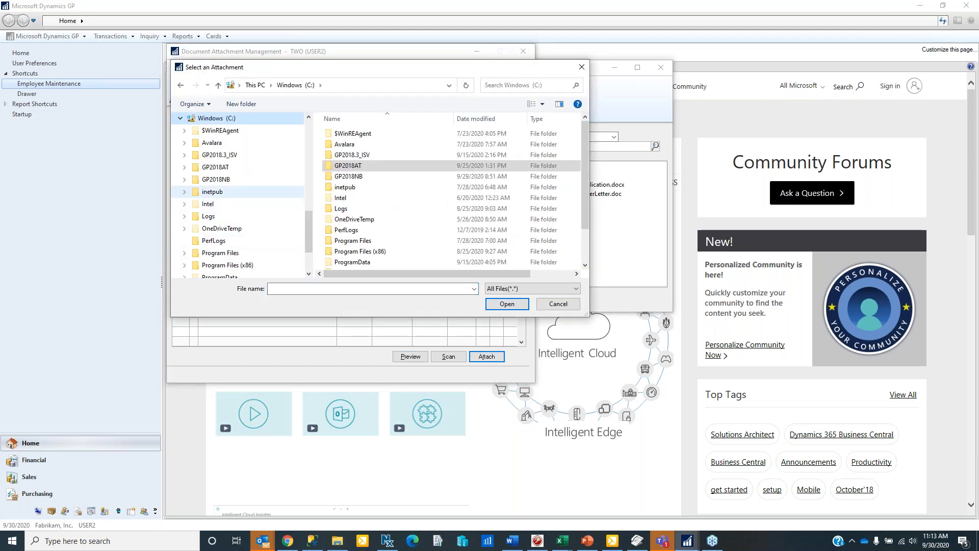
pyautogui.click(215, 166)
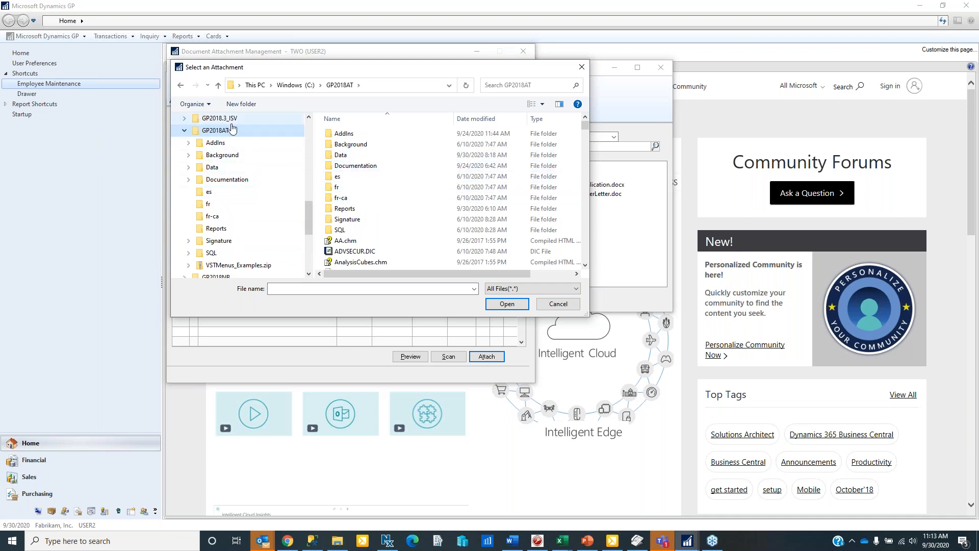
pyautogui.scroll(4, 240, 204)
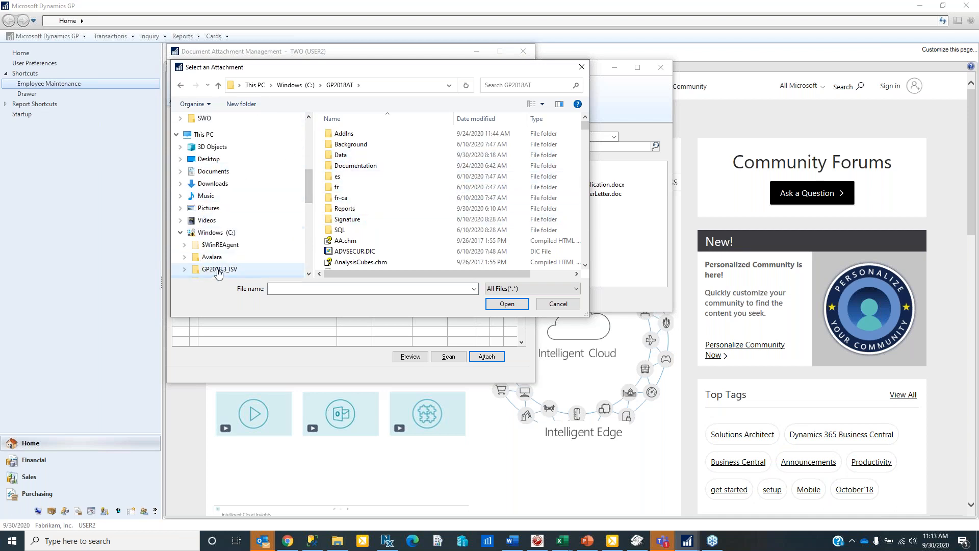
pyautogui.scroll(-4, 253, 271)
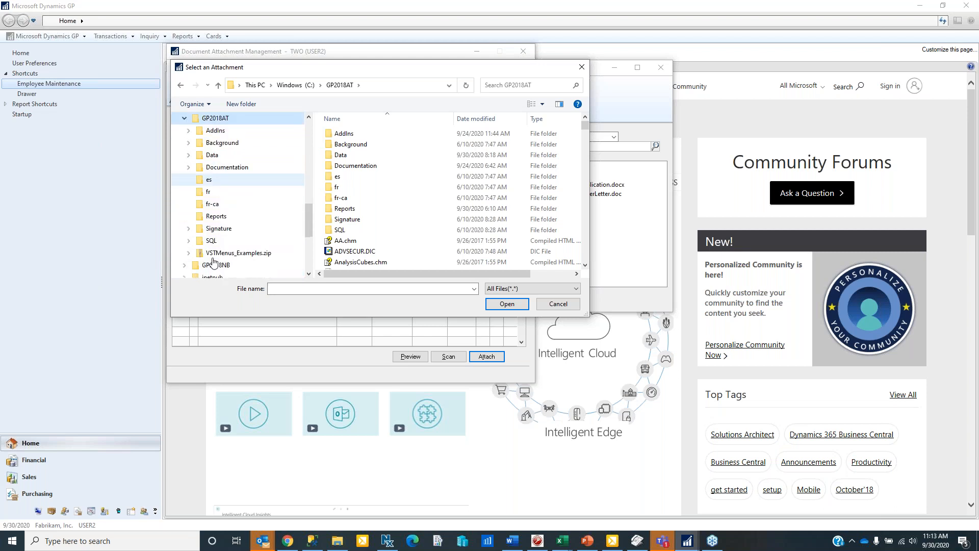
pyautogui.scroll(-1, 218, 255)
pyautogui.click(214, 229)
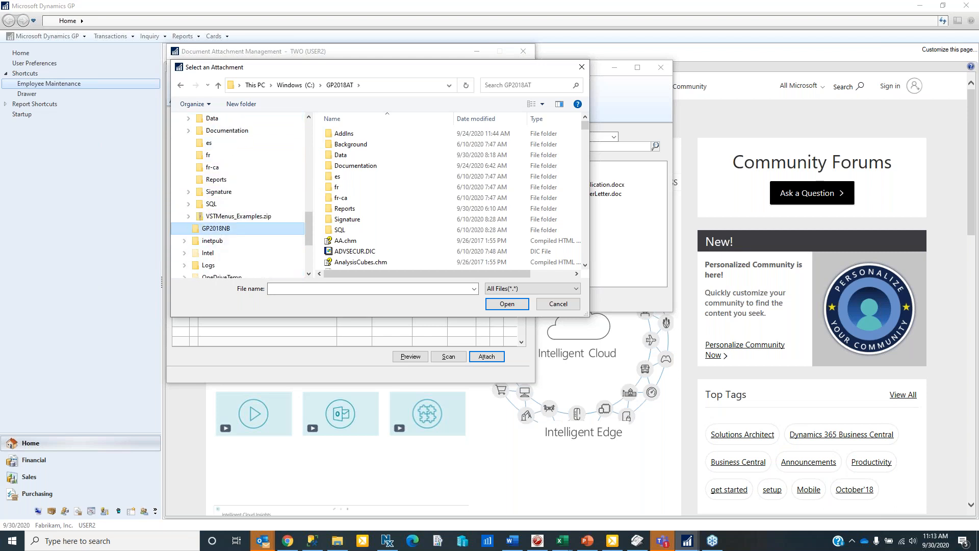
pyautogui.doubleClick(347, 176)
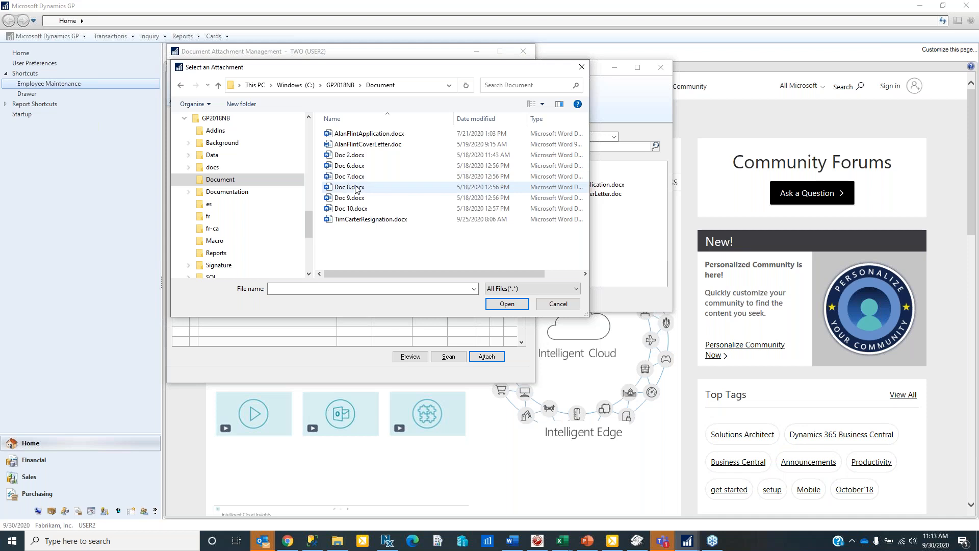
pyautogui.doubleClick(358, 198)
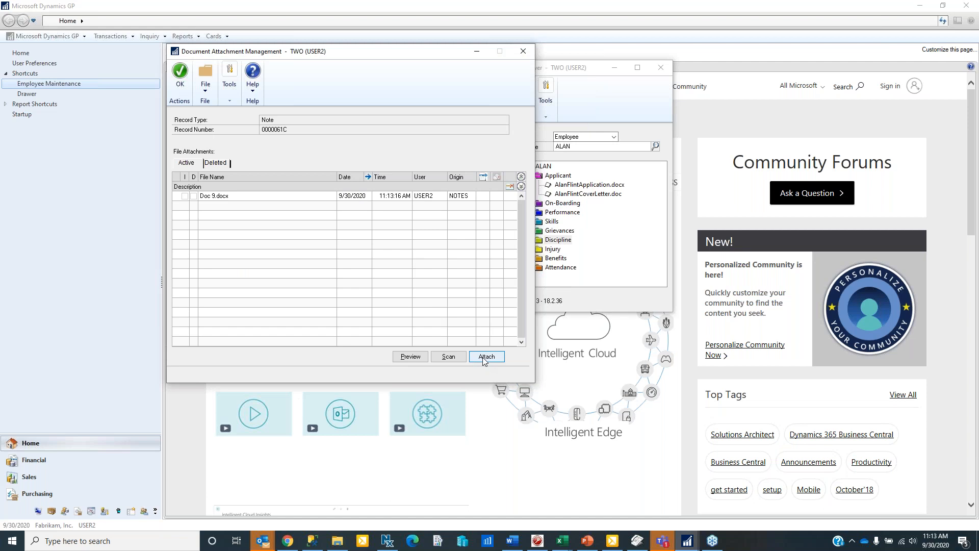
pyautogui.click(186, 83)
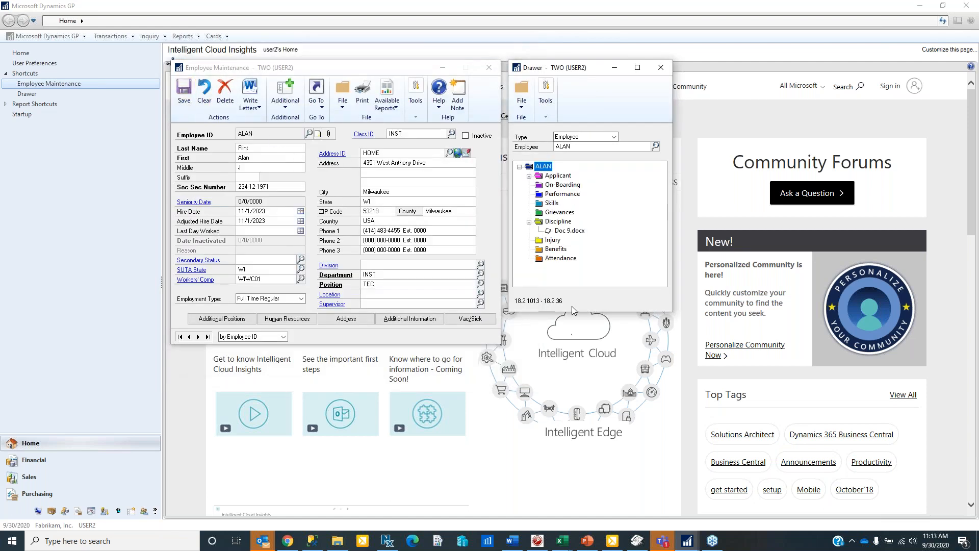
# - Re-expand Discipline to confirm Doc 9.docx is listed, then close the Drawer
pyautogui.click(529, 223)
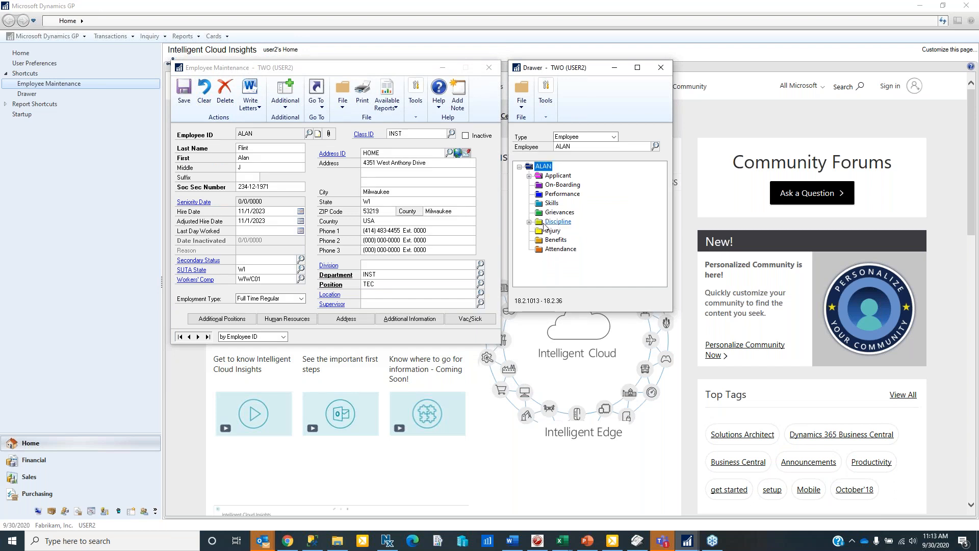
pyautogui.click(529, 223)
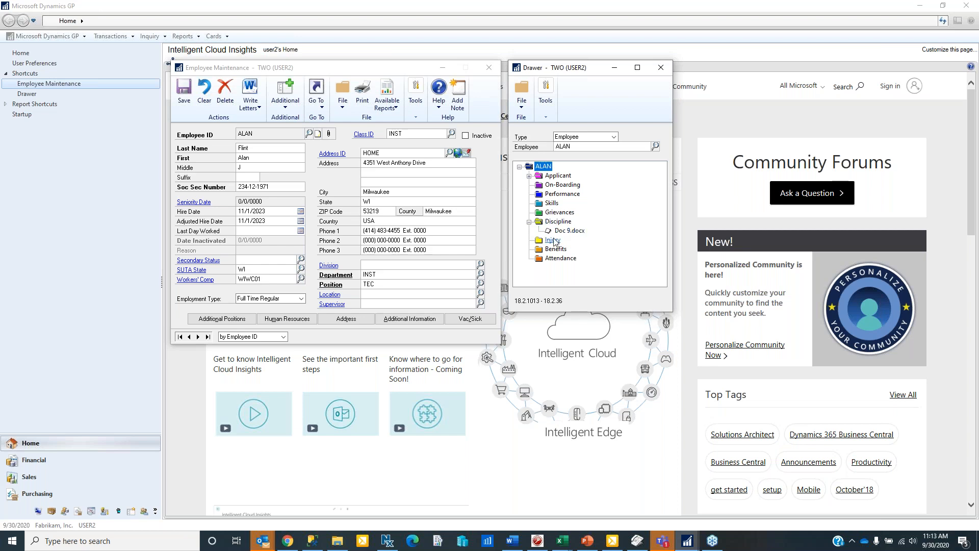
pyautogui.click(661, 68)
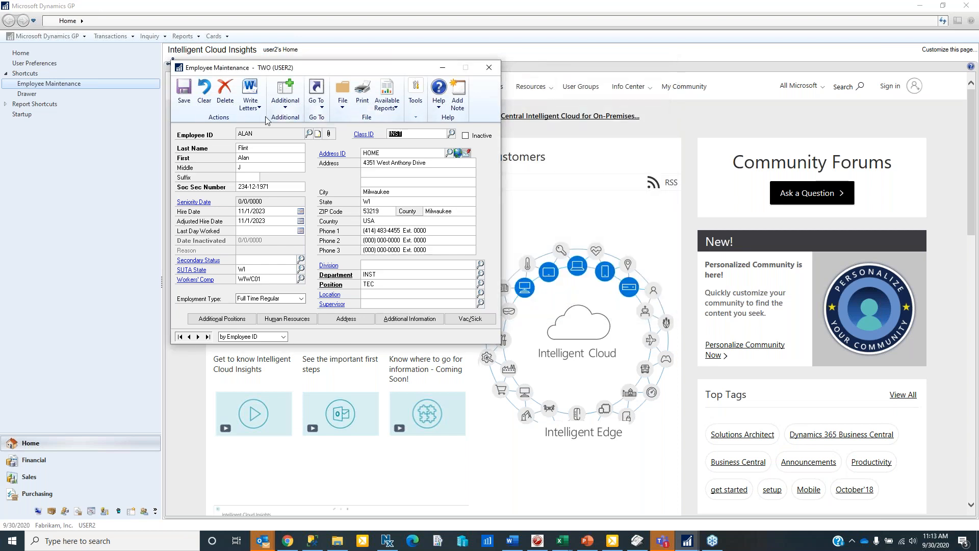
# - Clear the form, load the terminated employee by ID, and open their Drawer
pyautogui.click(204, 95)
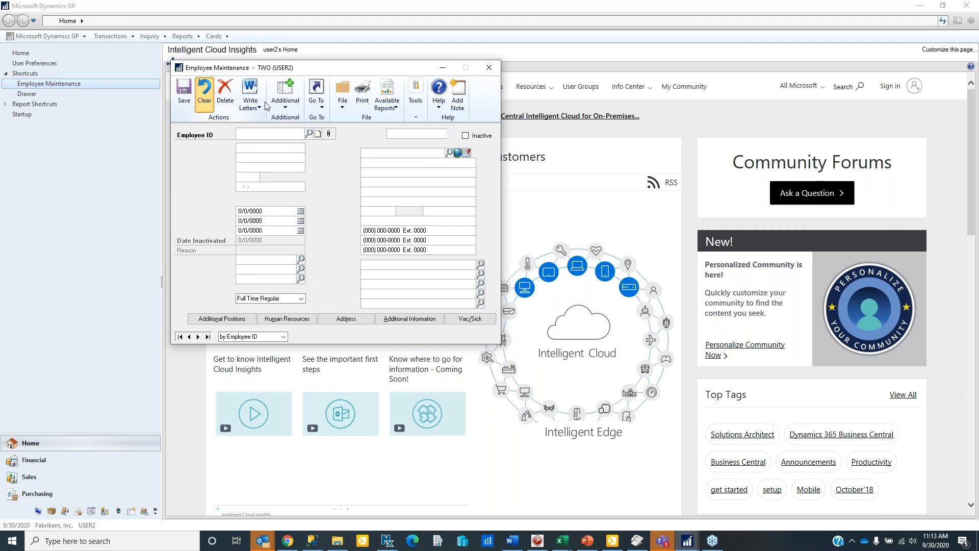
pyautogui.write('TIM')
pyautogui.press('Tab')
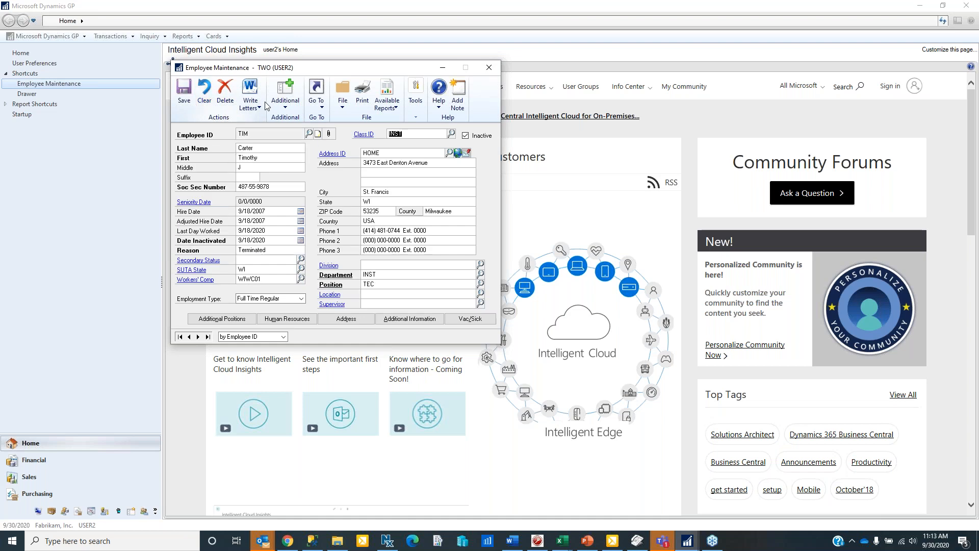
pyautogui.click(286, 105)
pyautogui.click(297, 130)
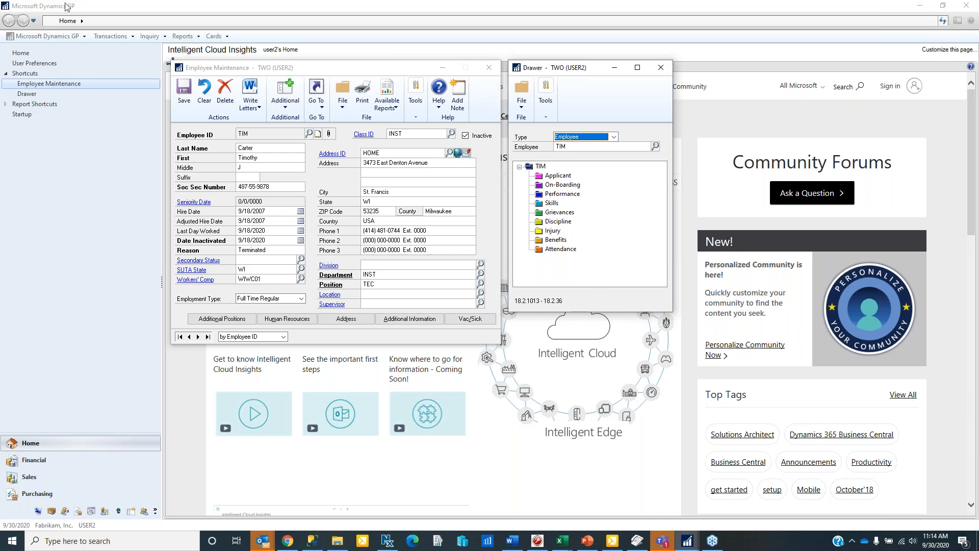
# - Change the signed-in user to USER1 for Fabrikam, Inc. through User and Company
pyautogui.click(54, 41)
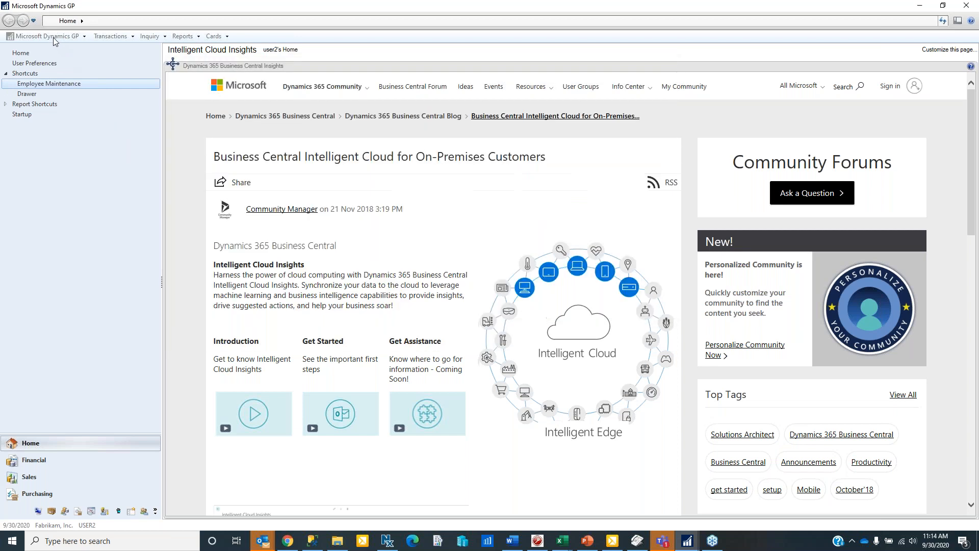
pyautogui.click(53, 42)
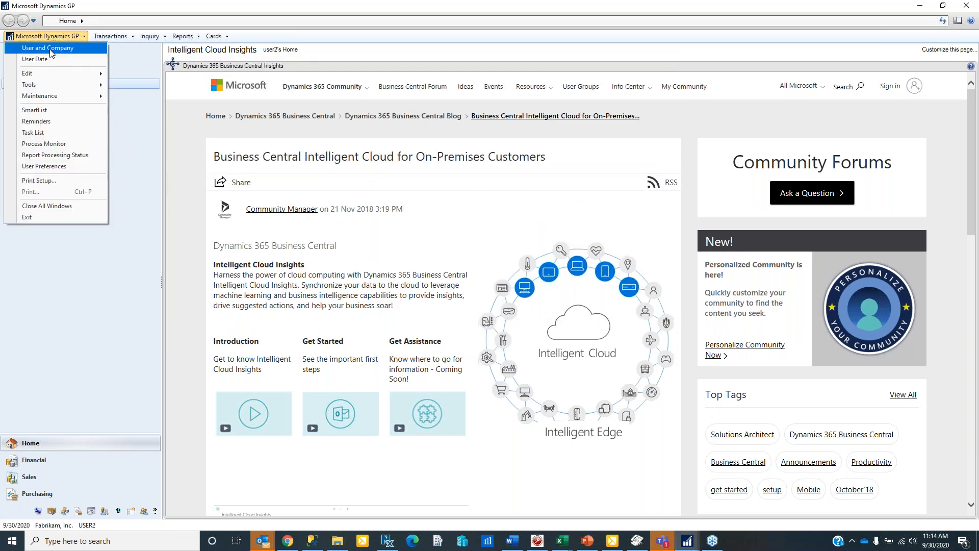
pyautogui.click(53, 47)
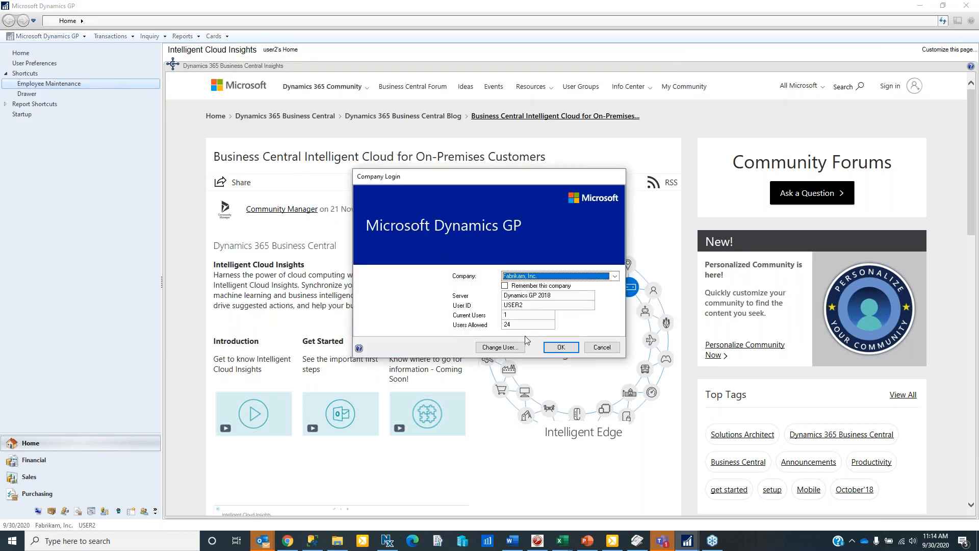
pyautogui.click(510, 351)
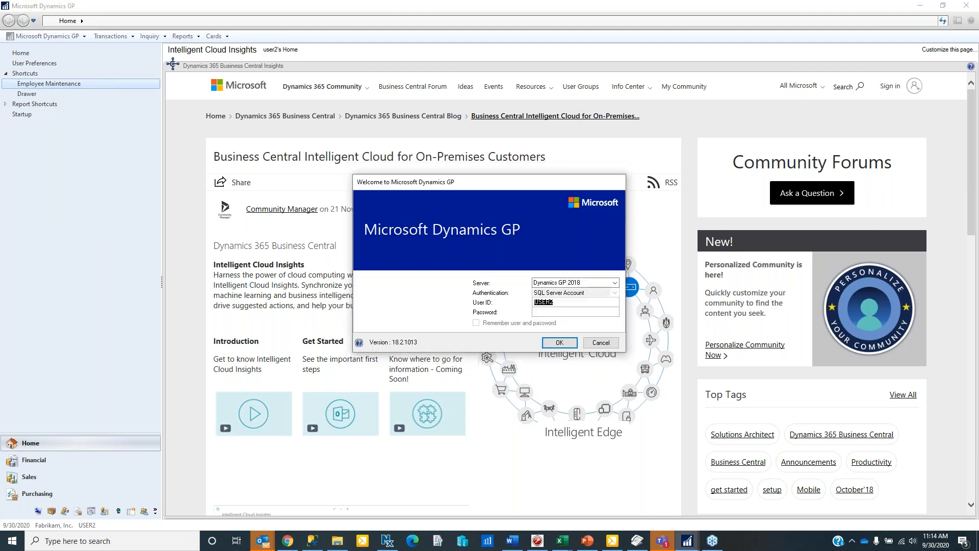
pyautogui.write('U')
pyautogui.press('Return')
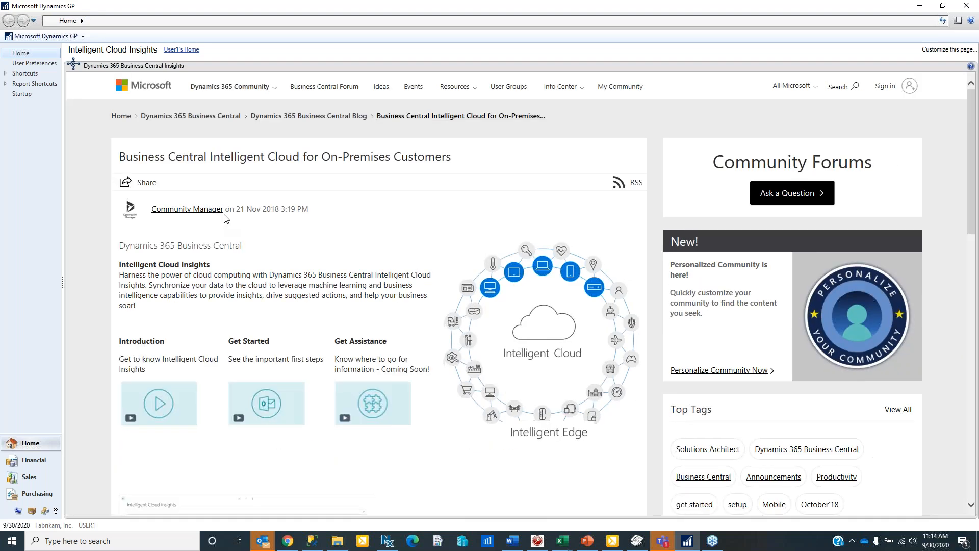
# - Expand Shortcuts and widen the navigation pane so Drawer and Employee Maintenance show in full
pyautogui.click(5, 74)
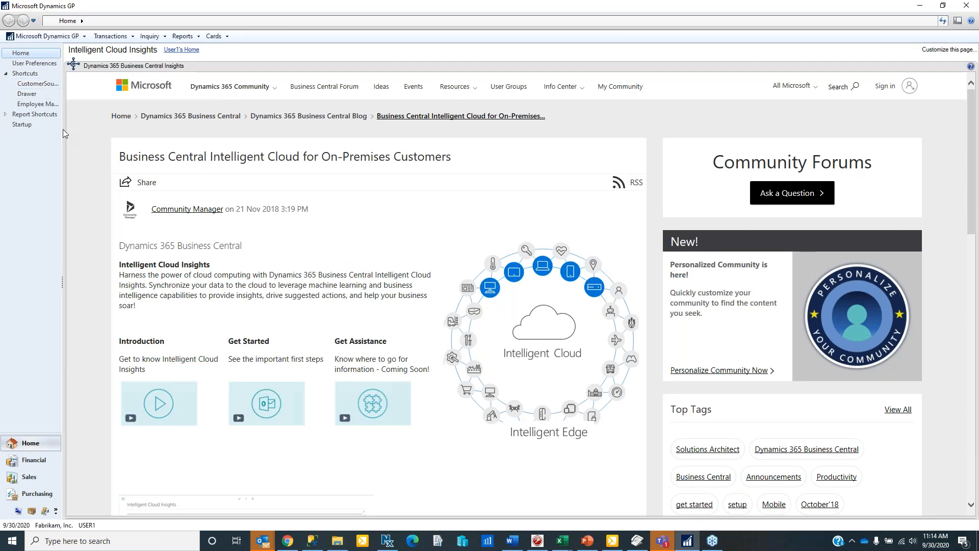
pyautogui.moveTo(62, 133); pyautogui.dragTo(93, 133)
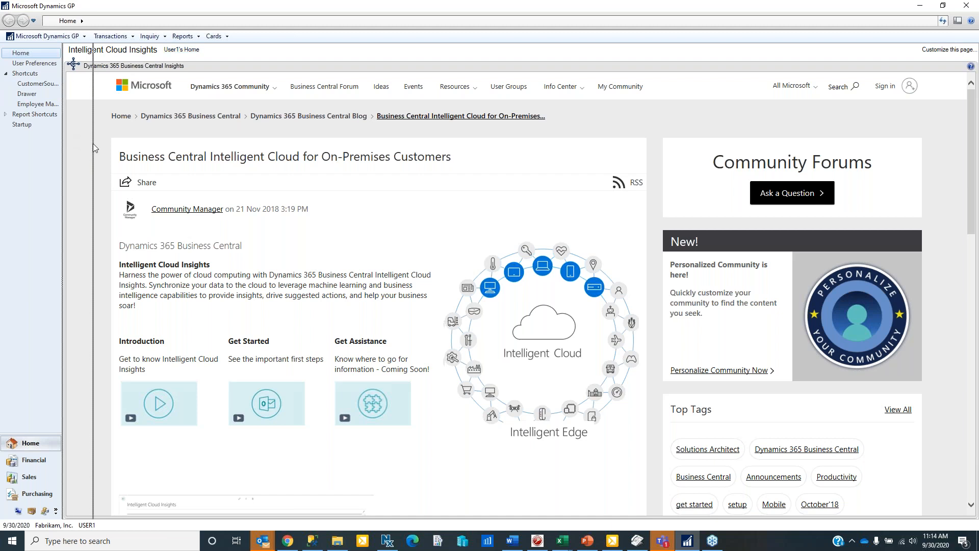
# - Open the Drawer shortcut, view the Associated Insurance Inc. vendor drawer, then reopen the record type list
pyautogui.click(25, 94)
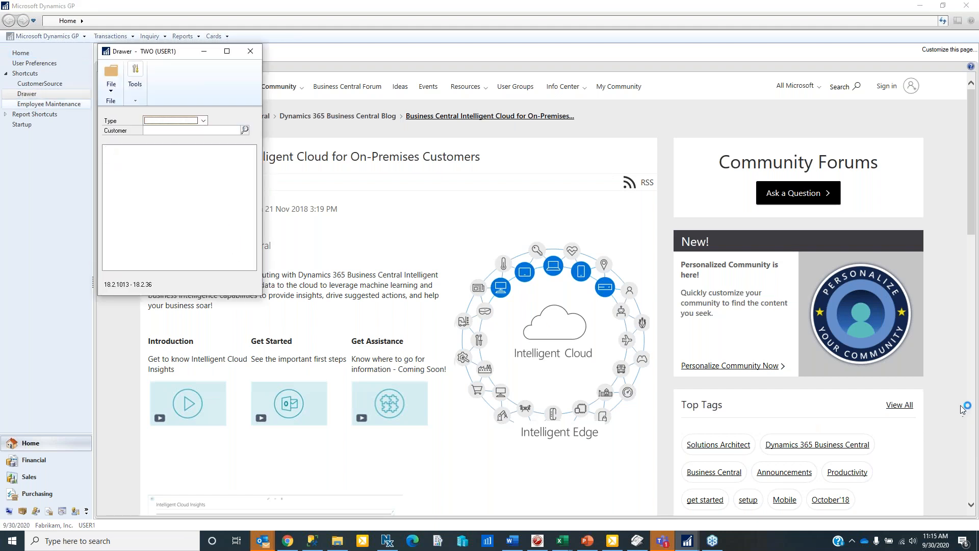
pyautogui.click(203, 120)
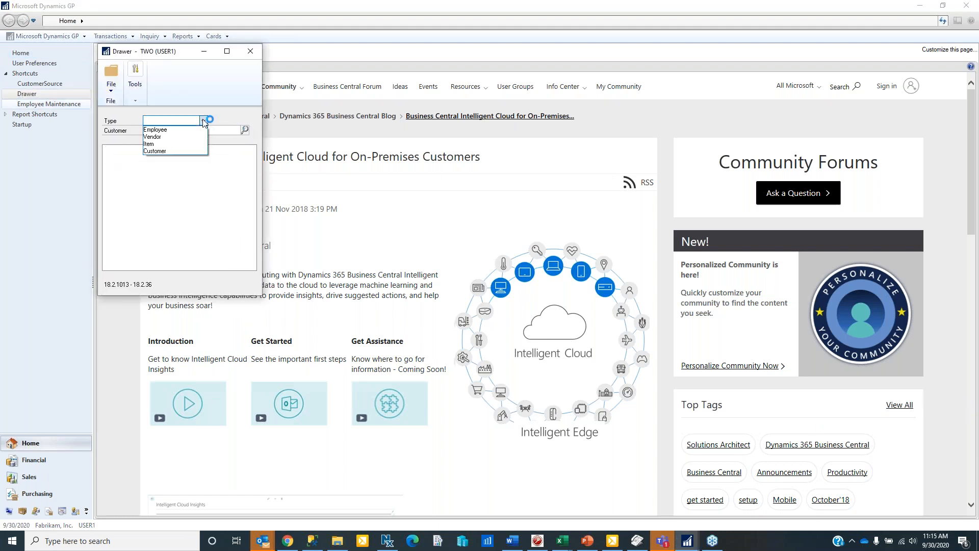
pyautogui.click(182, 137)
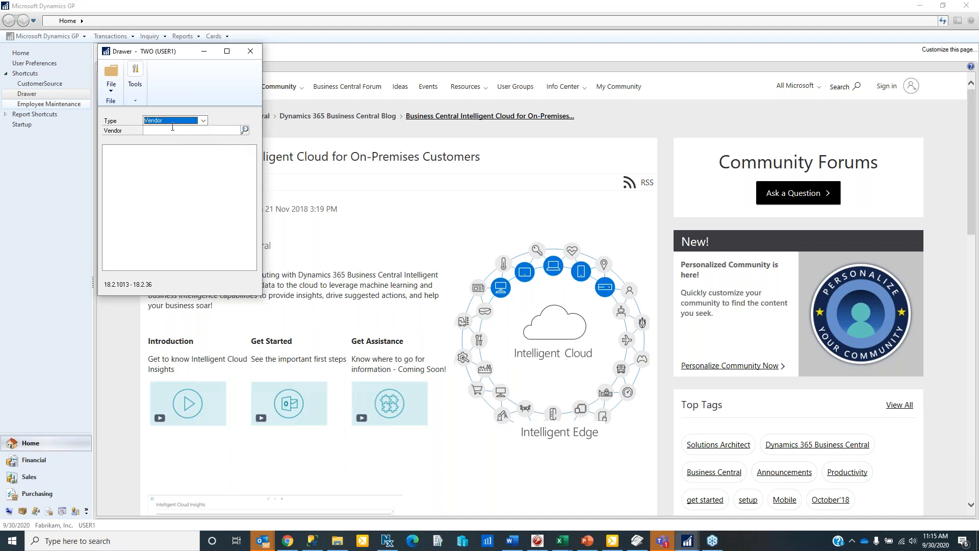
pyautogui.click(245, 131)
pyautogui.click(180, 260)
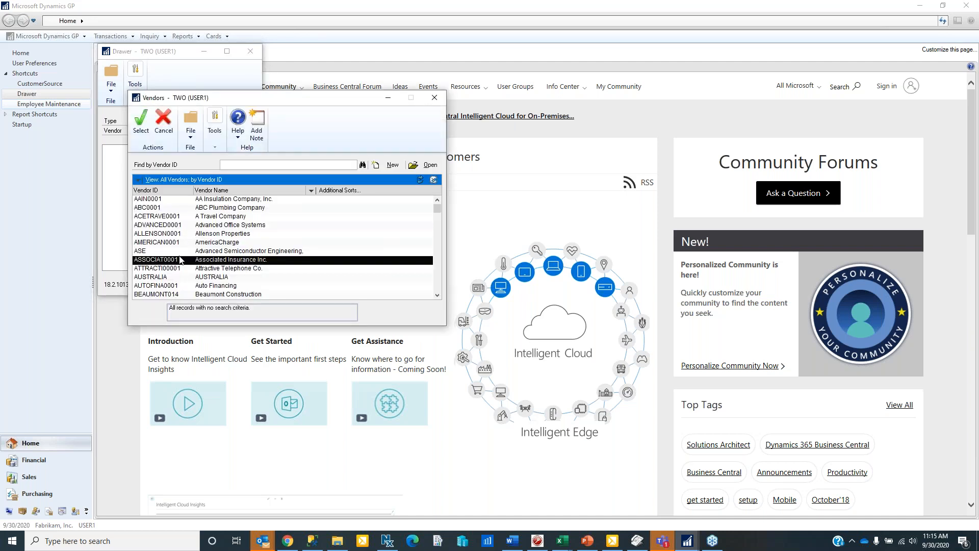
pyautogui.doubleClick(180, 260)
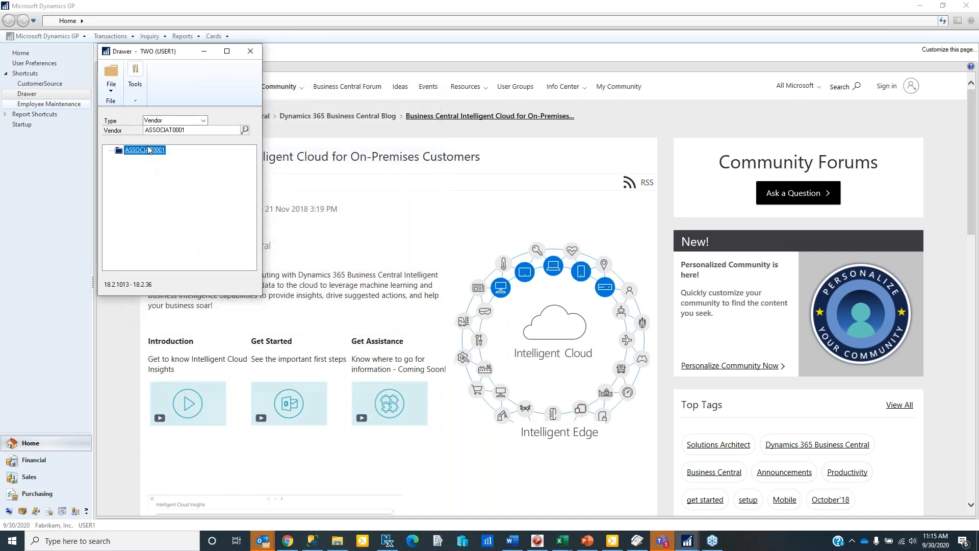
pyautogui.click(204, 121)
# - Set the Drawer type back to Employee and load the employee's folders
pyautogui.click(188, 134)
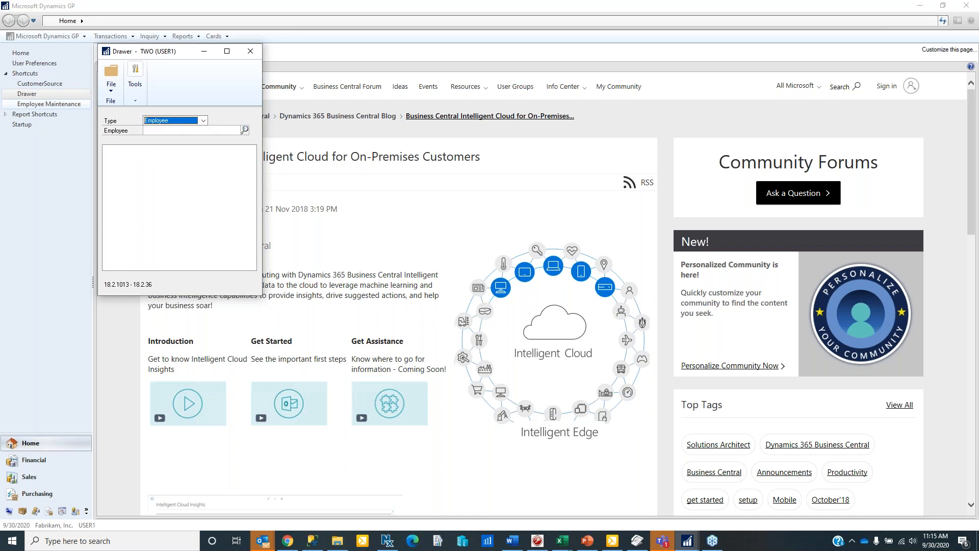
pyautogui.click(214, 130)
pyautogui.press('Tab')
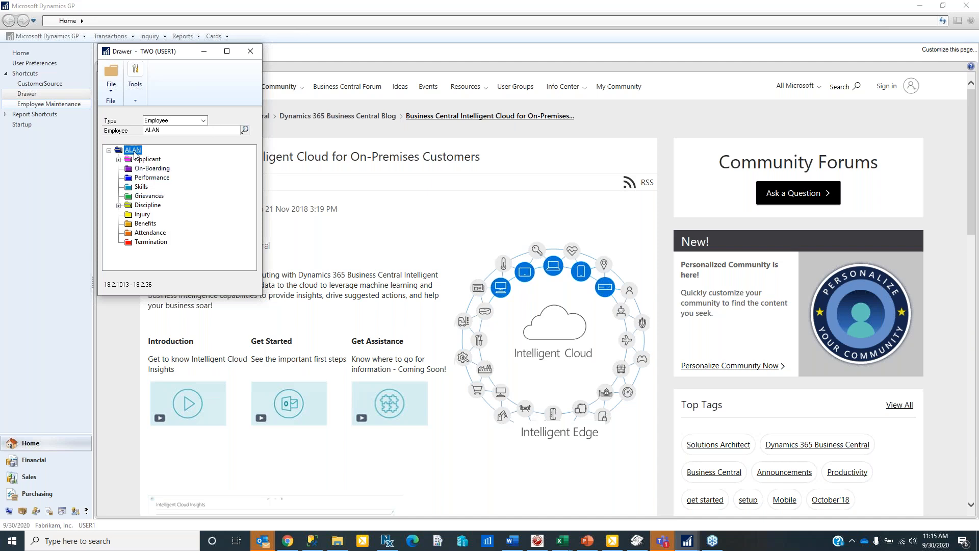
# - Expand Applicant and Discipline to show Doc 9.docx, bring Termination into view, and select the employee ID
pyautogui.click(118, 160)
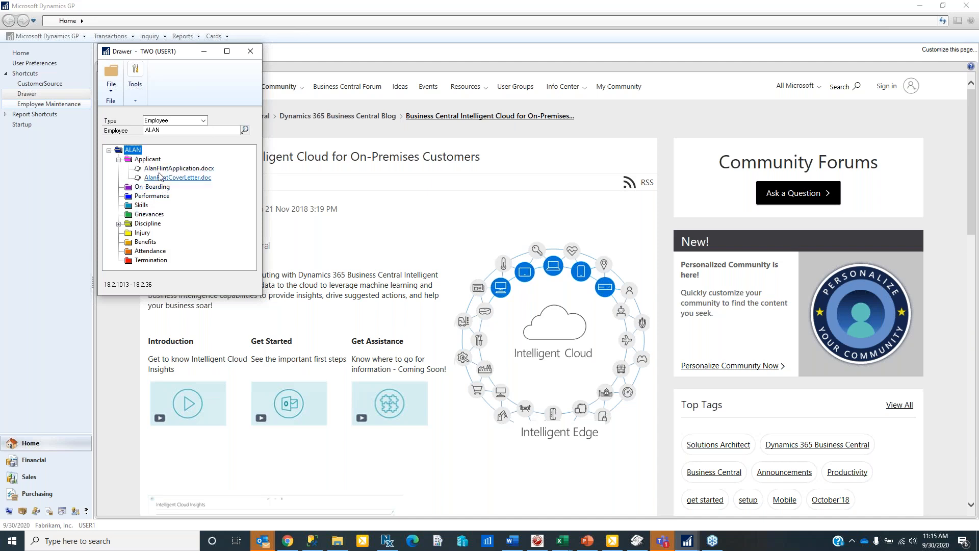
pyautogui.click(118, 224)
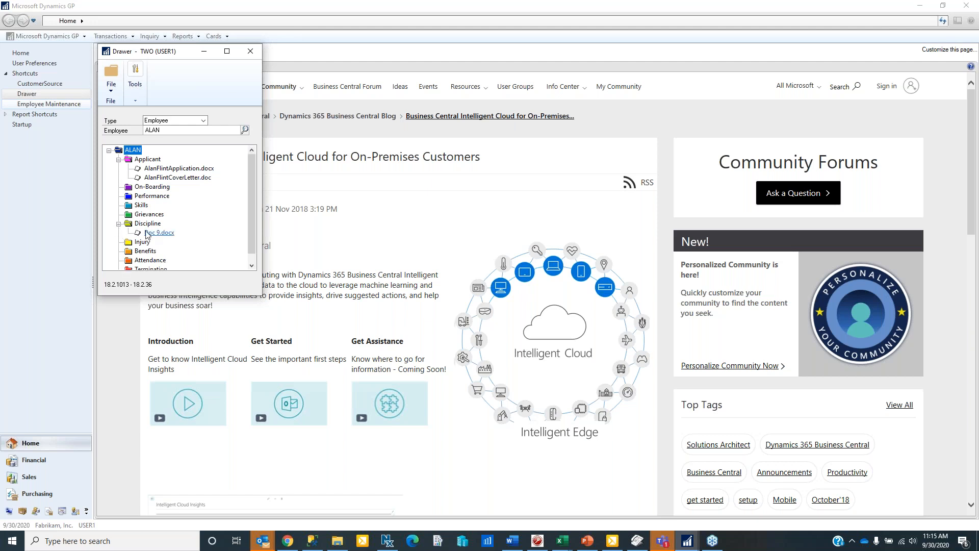
pyautogui.click(252, 265)
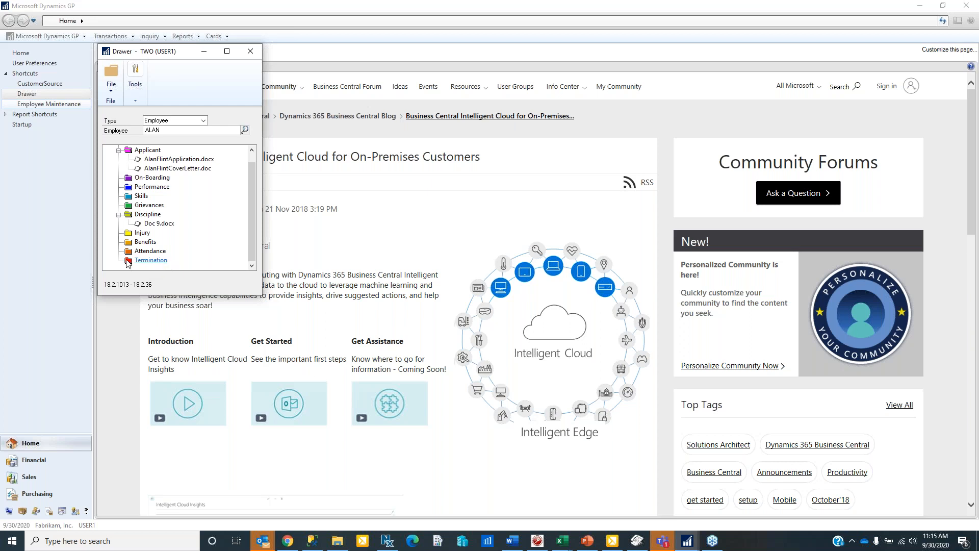
pyautogui.doubleClick(154, 132)
# - Load the terminated employee's ID, show the resignation document under Termination, then close the Drawer and return to PowerPoint
pyautogui.write('TIM')
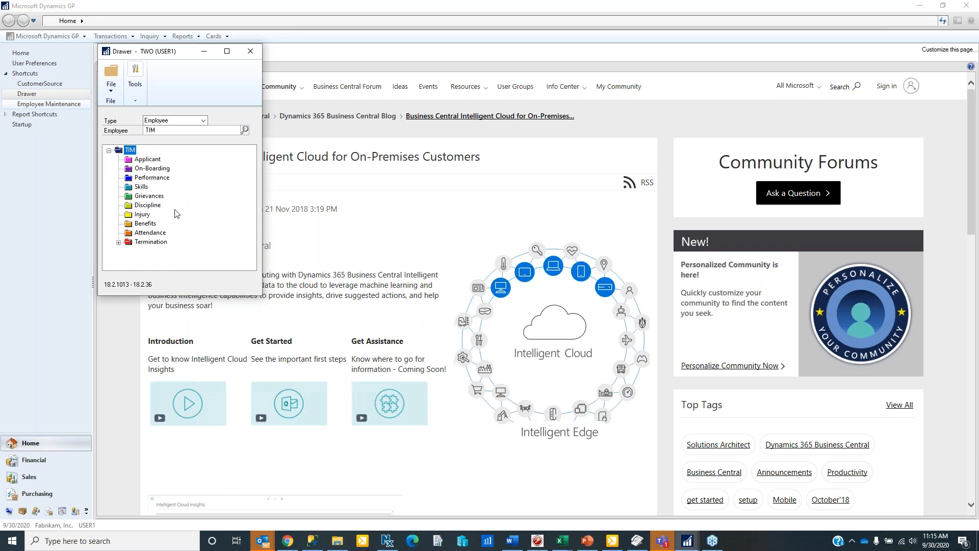
pyautogui.click(118, 243)
pyautogui.click(248, 52)
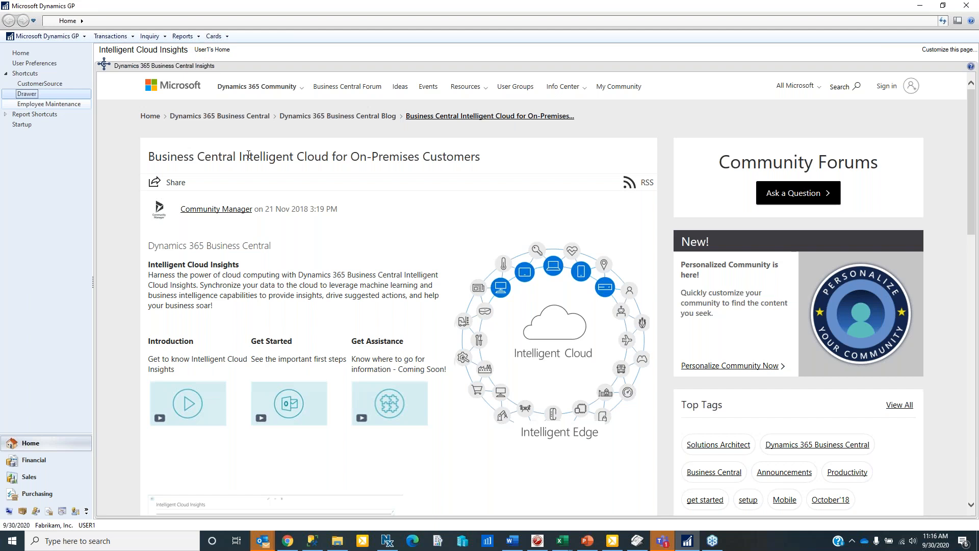
pyautogui.hotkey('alt', 'Tab')
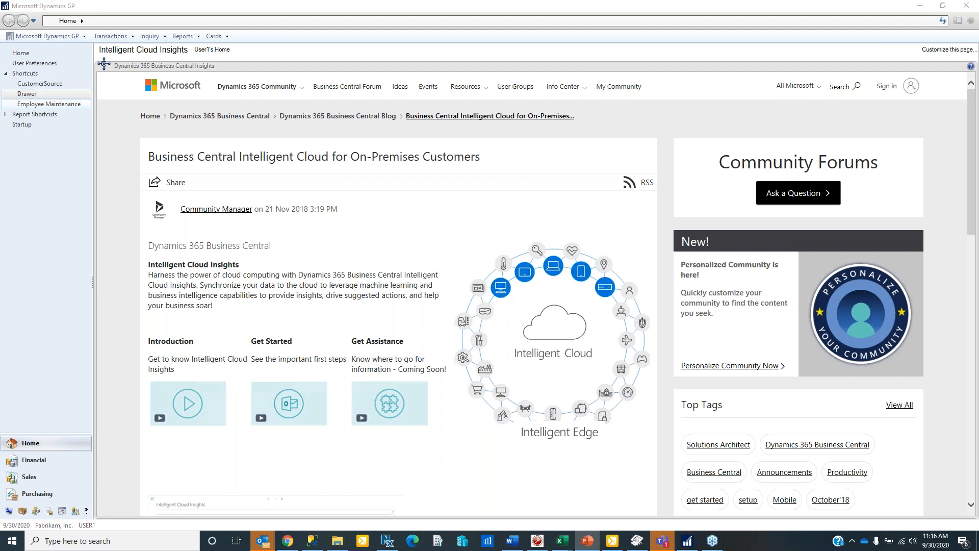